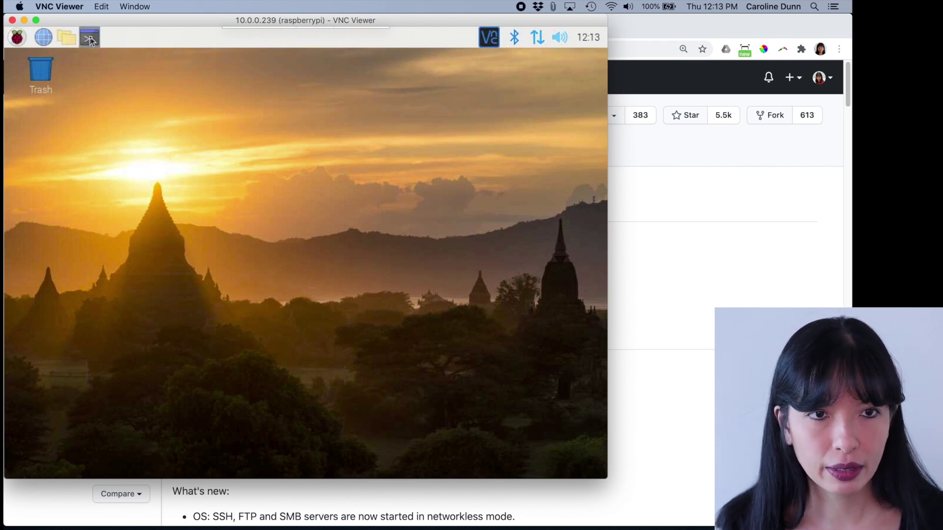
Run sudo raspistill -t 0 in a Pi terminal to preview the camera, then stop it.
click(91, 40)
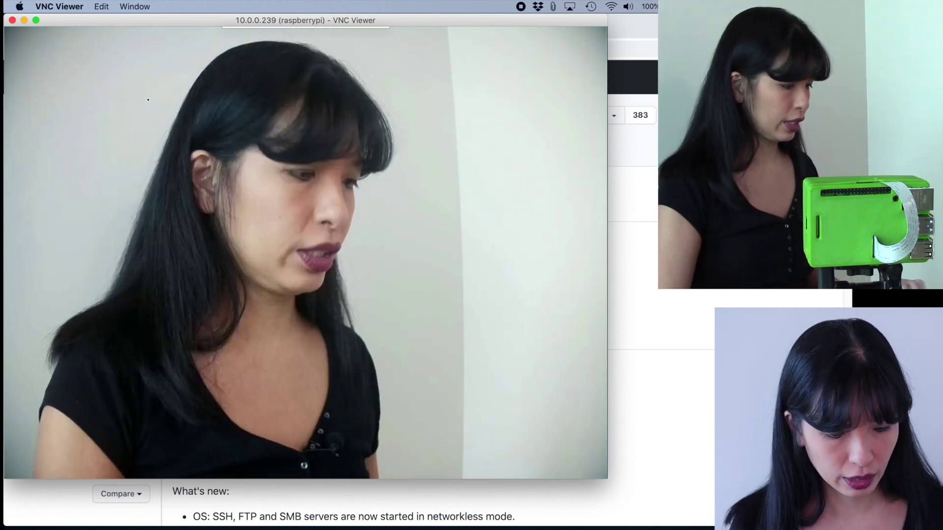
key(ctrl+c)
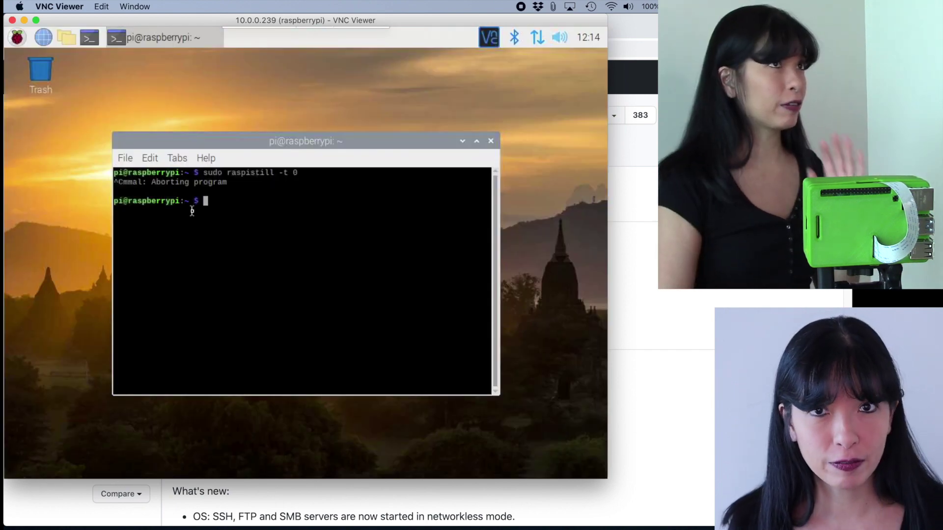
click(17, 39)
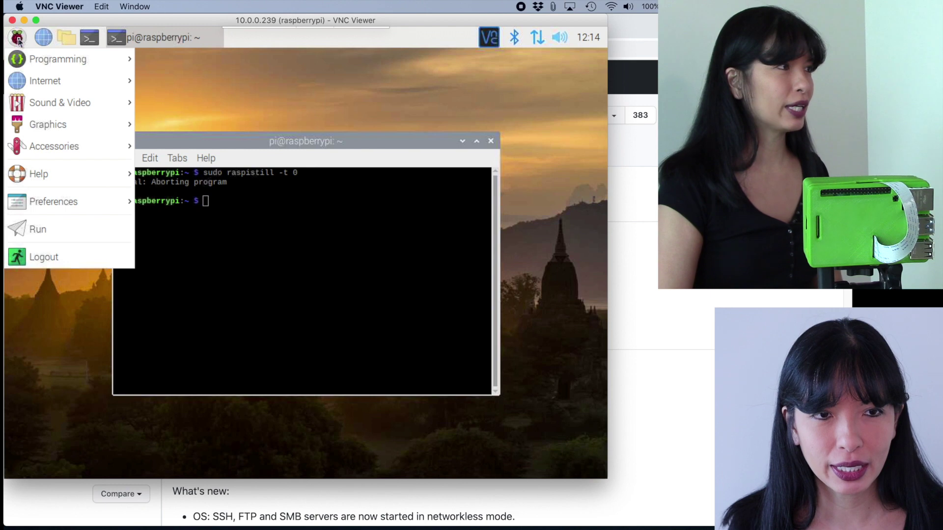
Shut down the Raspberry Pi from its shutdown options.
click(64, 261)
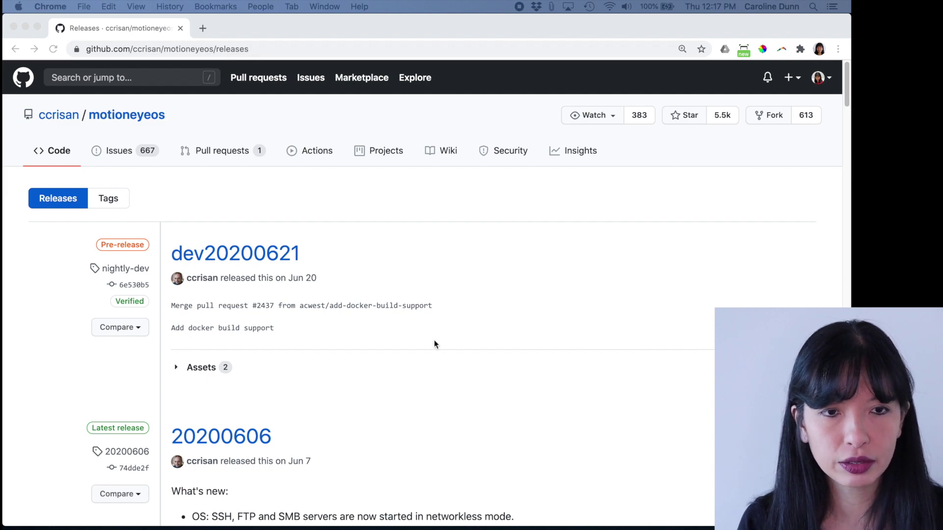
Download motioneyeos-raspberrypi4-20200606.img.xz from the 20200606 release assets.
scroll(434, 345, down, 1)
scroll(302, 333, down, 5)
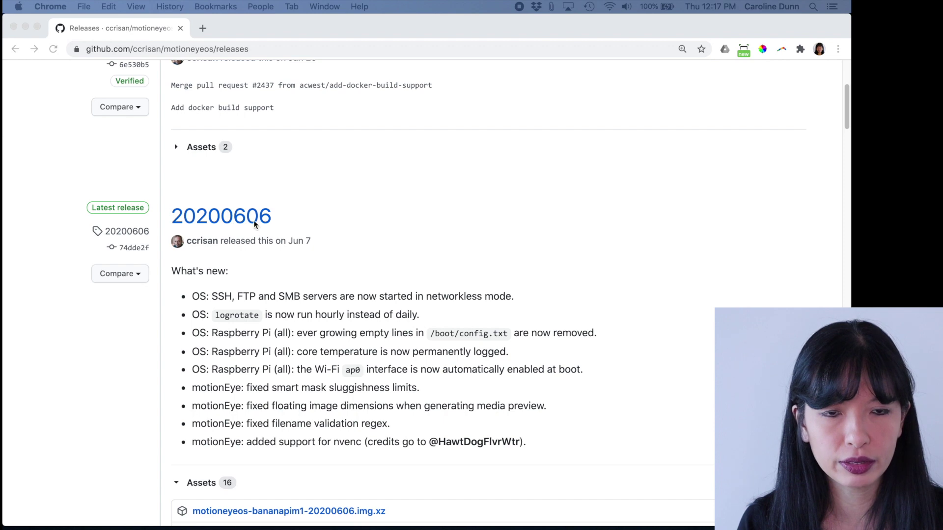
click(217, 217)
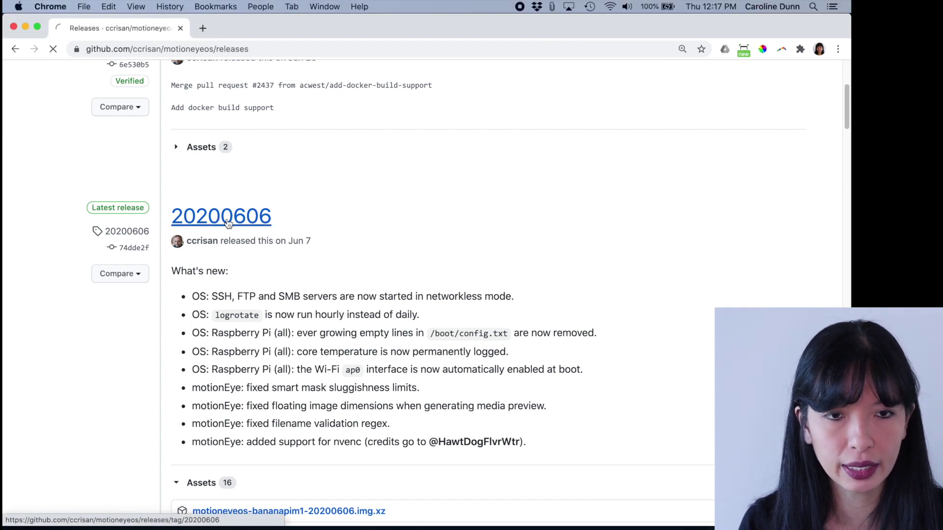
scroll(291, 339, down, 10)
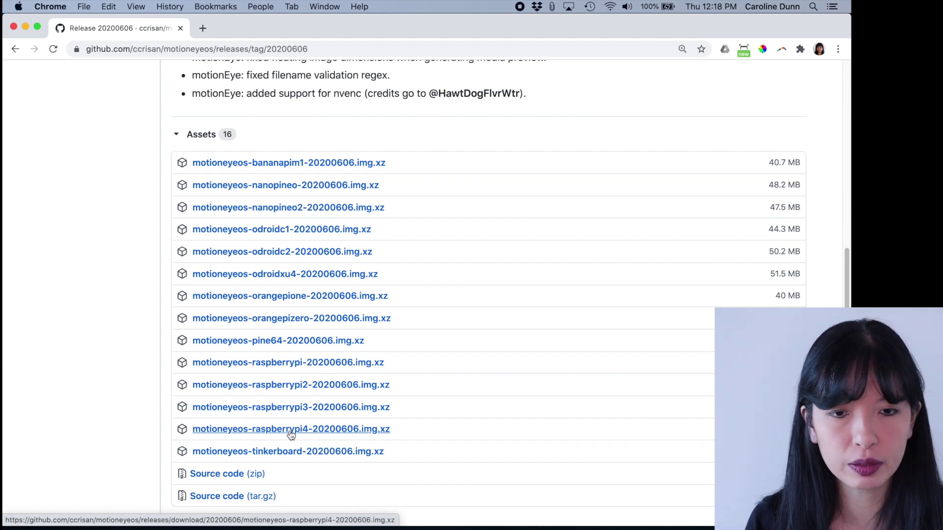
click(290, 430)
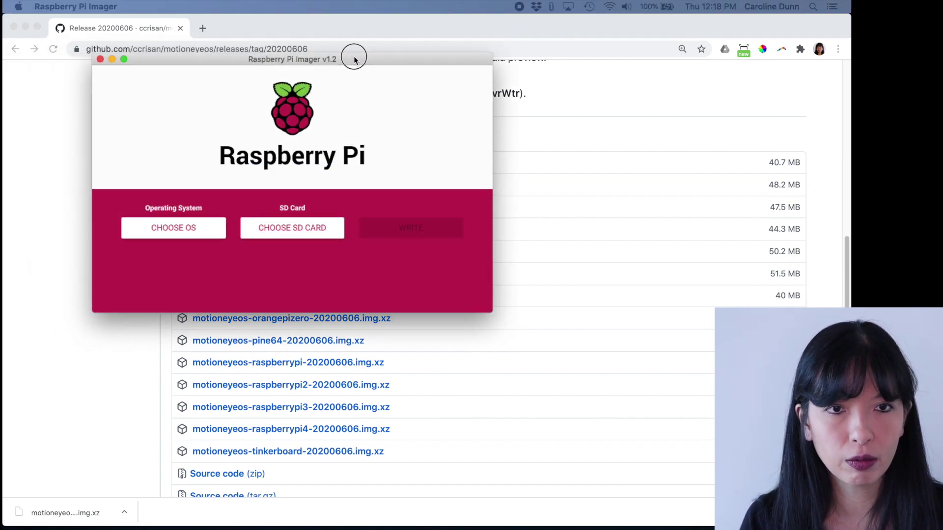
drag(354, 57, 270, 18)
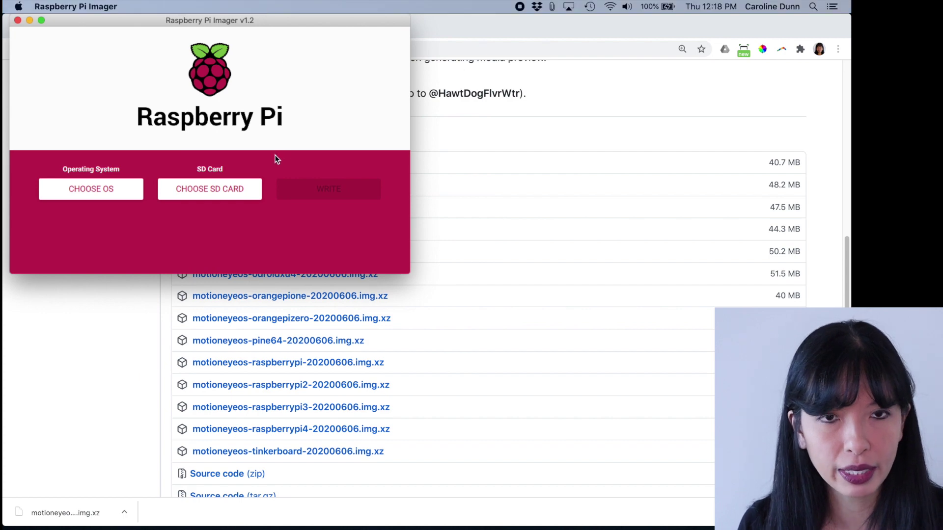
click(110, 187)
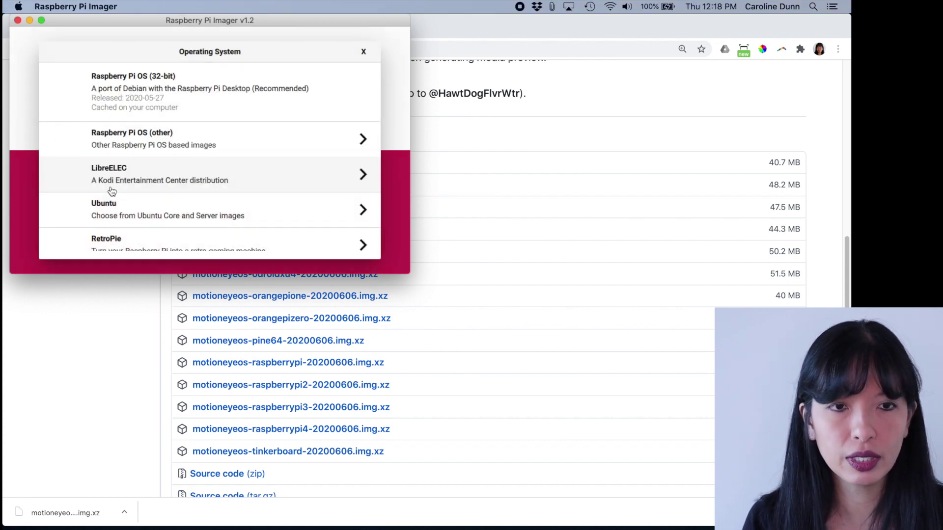
scroll(271, 221, down, 3)
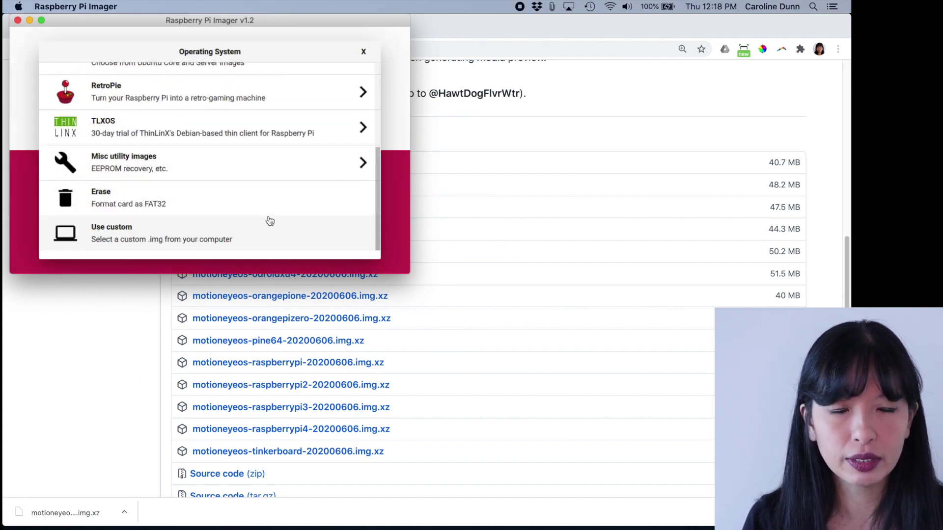
scroll(270, 221, up, 5)
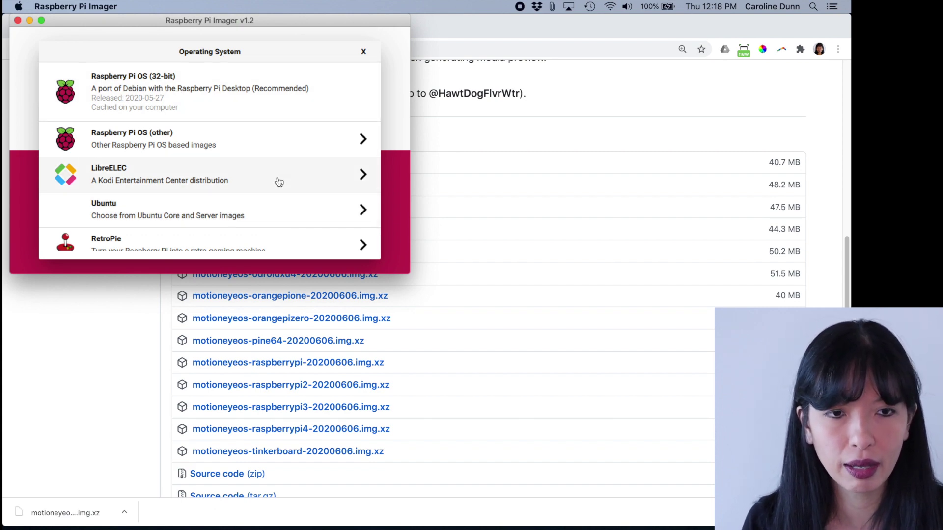
scroll(279, 181, down, 5)
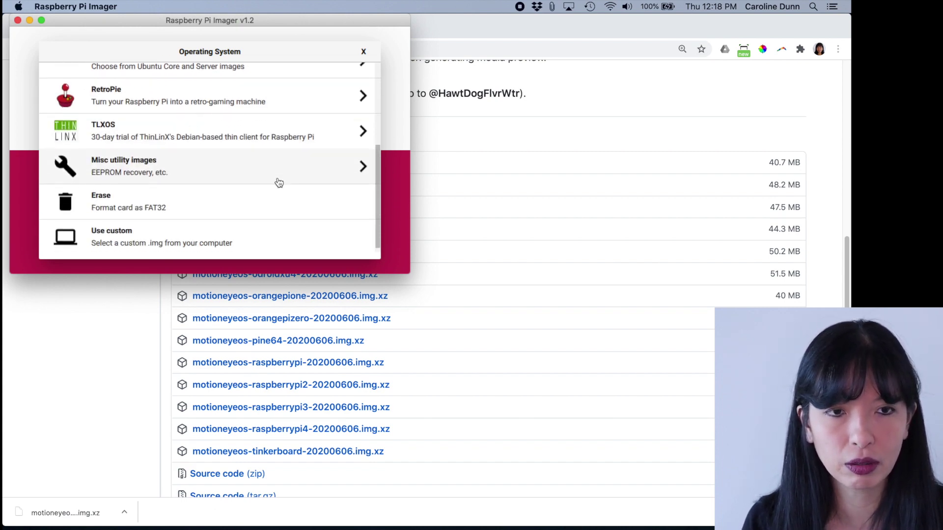
click(188, 233)
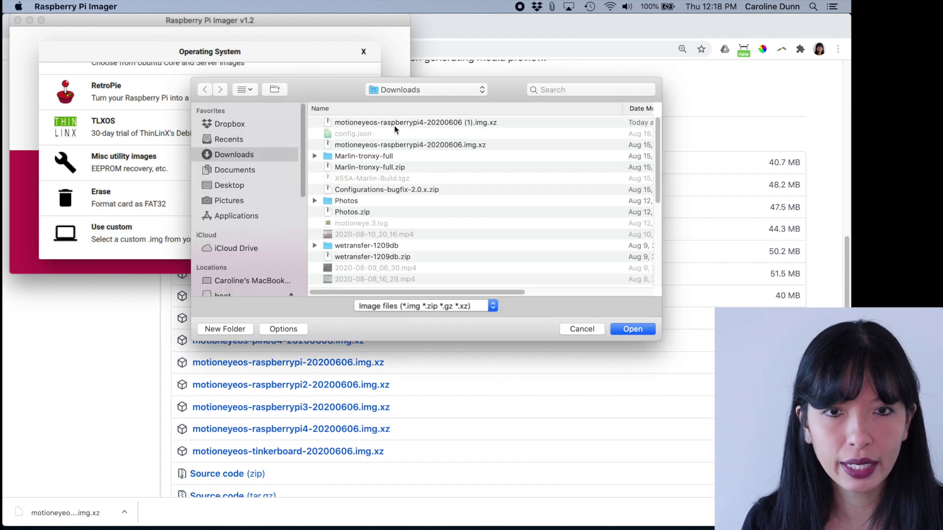
click(402, 122)
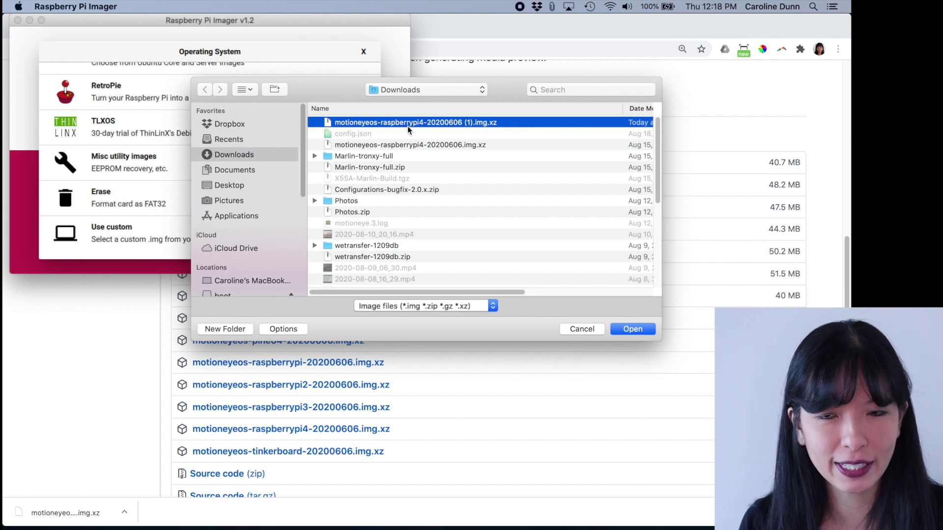
click(633, 329)
Target the 8 GB APPLE SD card reader and start writing the image.
click(273, 189)
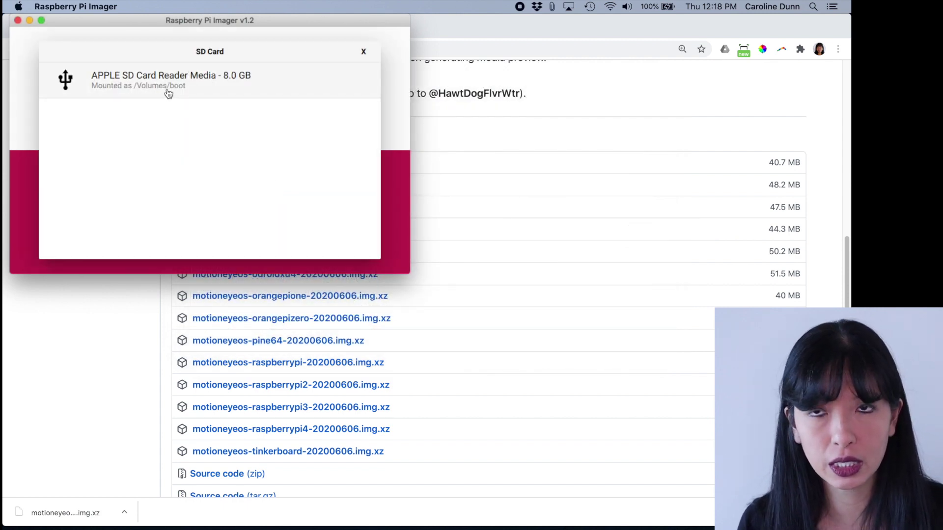
click(154, 84)
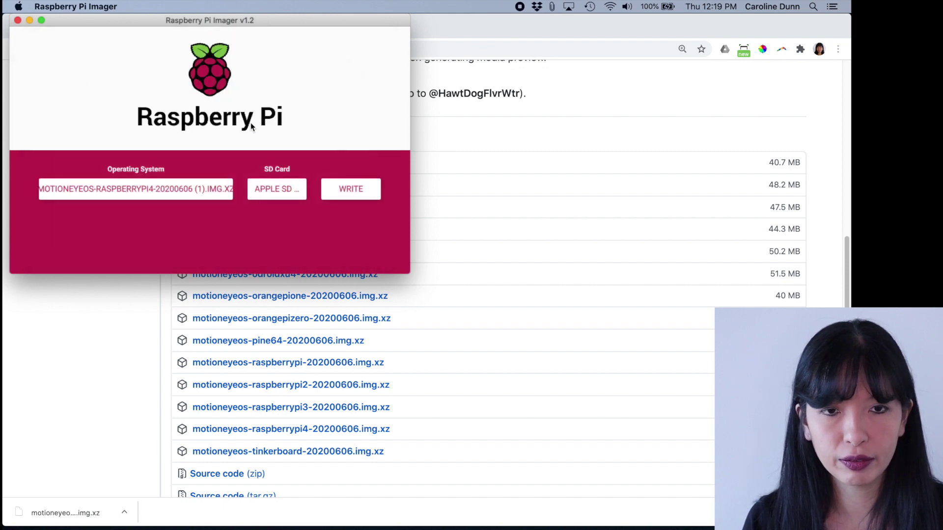
click(347, 187)
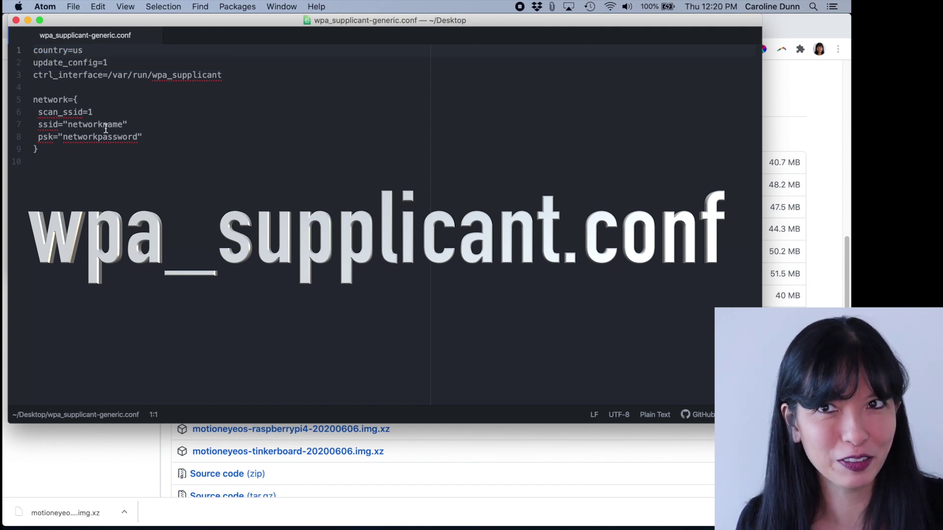
Review the Wi-Fi config's ssid and psk placeholders, select lines 1–9, and minimize Atom.
click(85, 54)
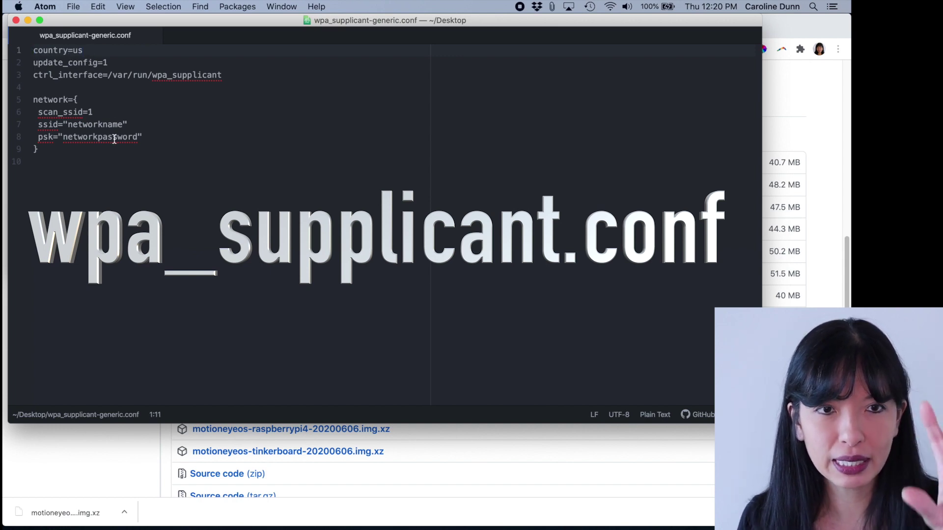
double_click(97, 125)
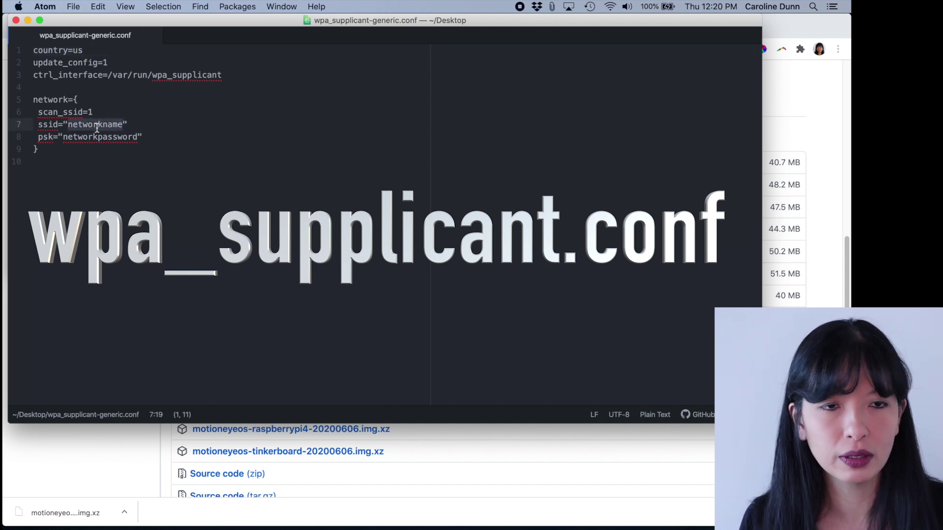
double_click(91, 137)
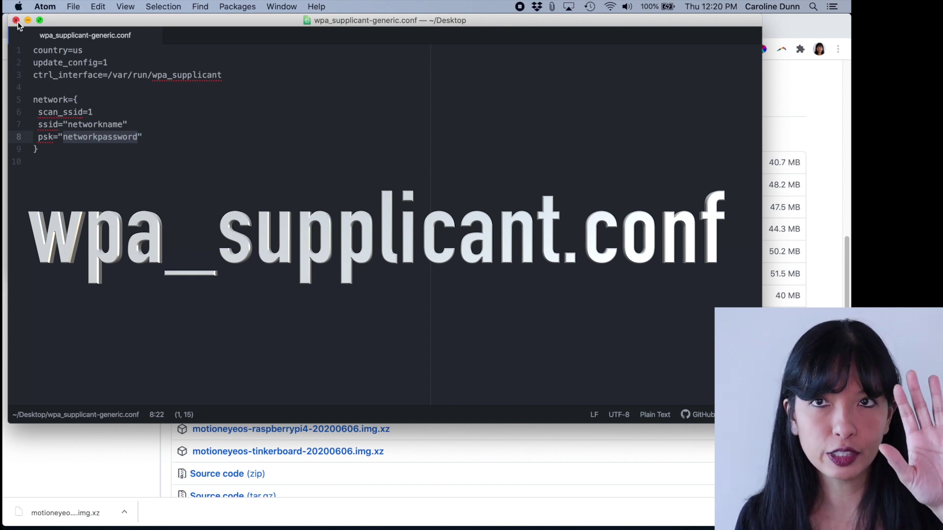
drag(96, 164, 21, 47)
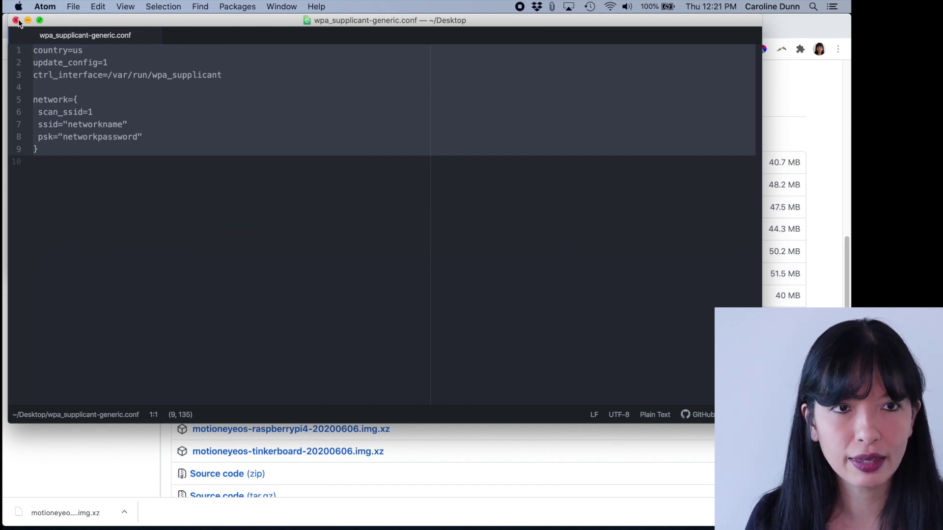
click(28, 19)
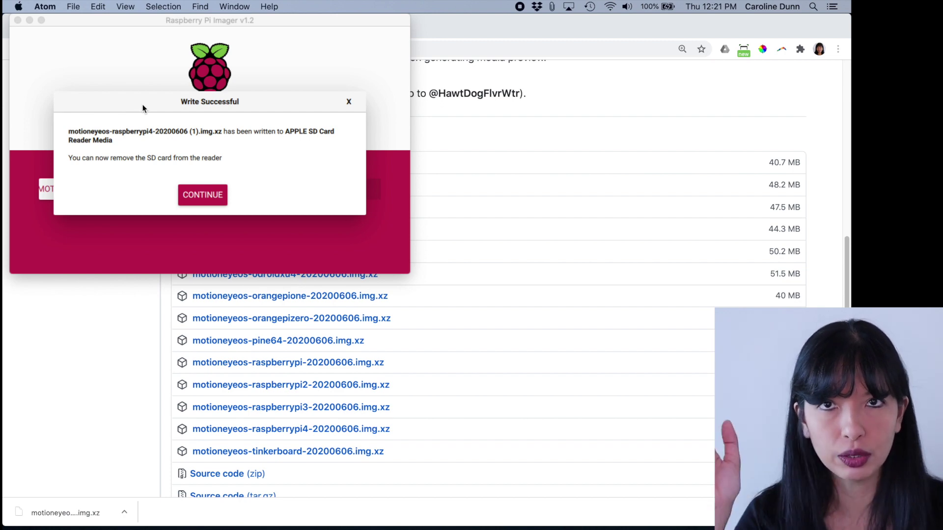
Close Raspberry Pi Imager, then enlarge a new Finder window showing the Desktop folder.
click(199, 192)
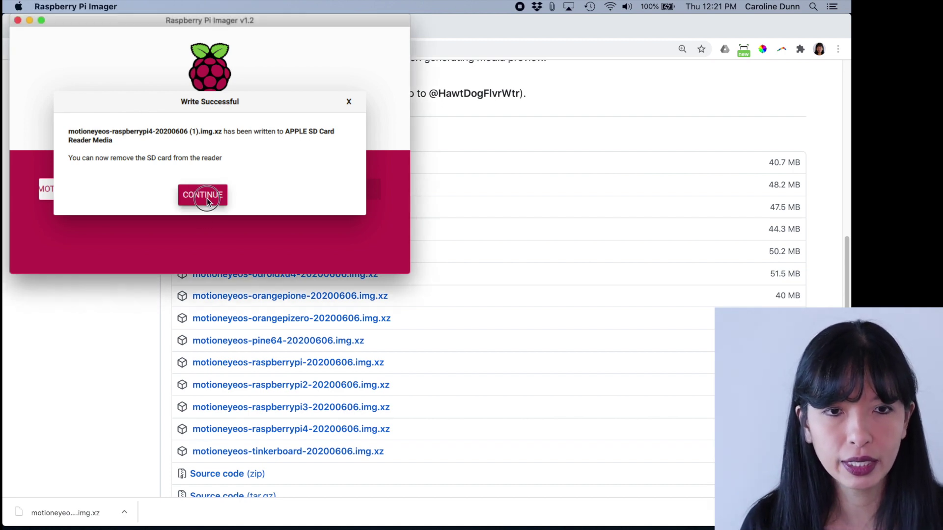
click(17, 20)
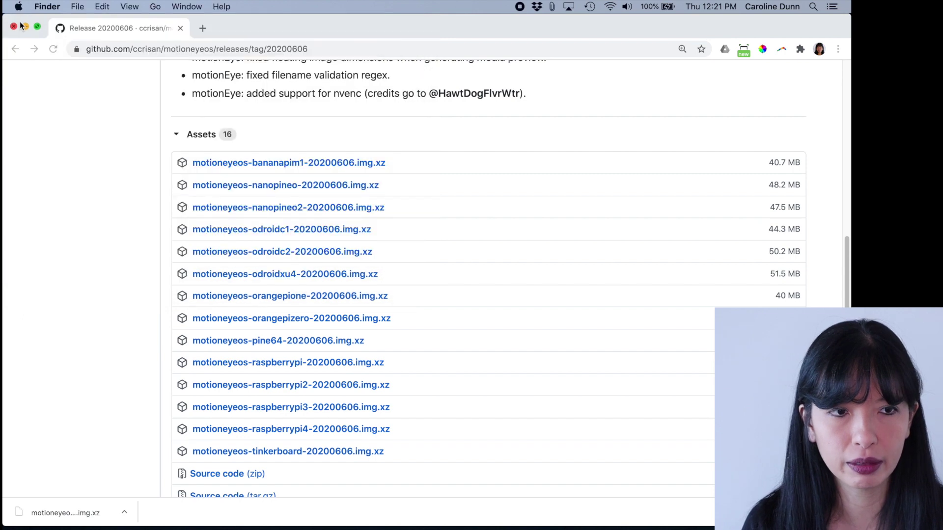
key(super+n)
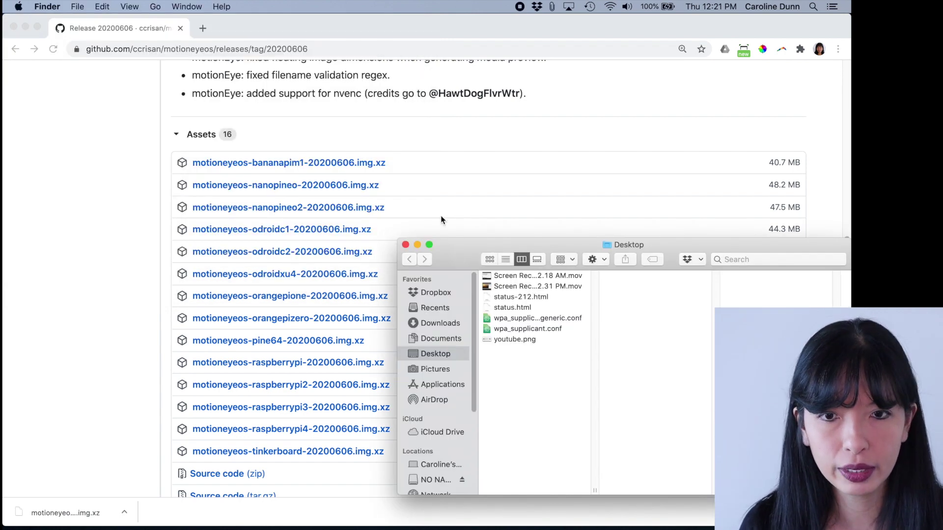
drag(465, 246, 104, 22)
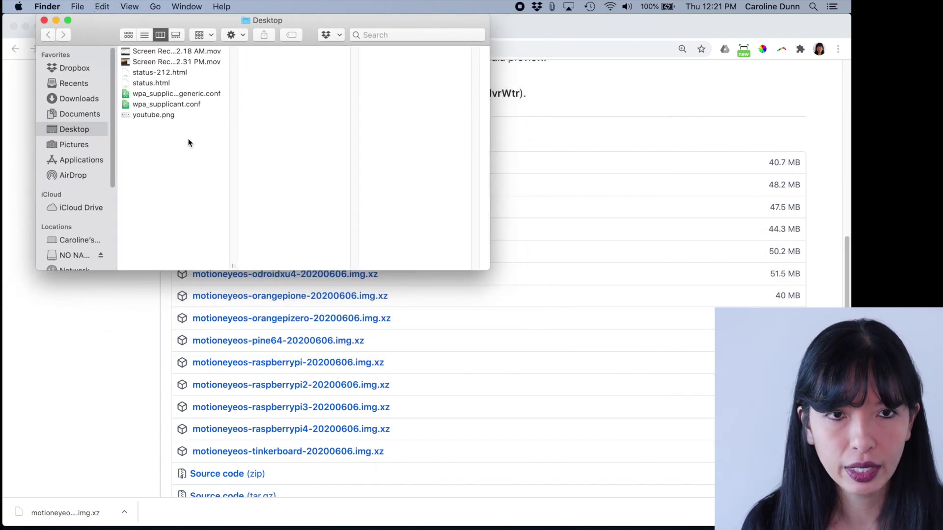
drag(489, 269, 635, 445)
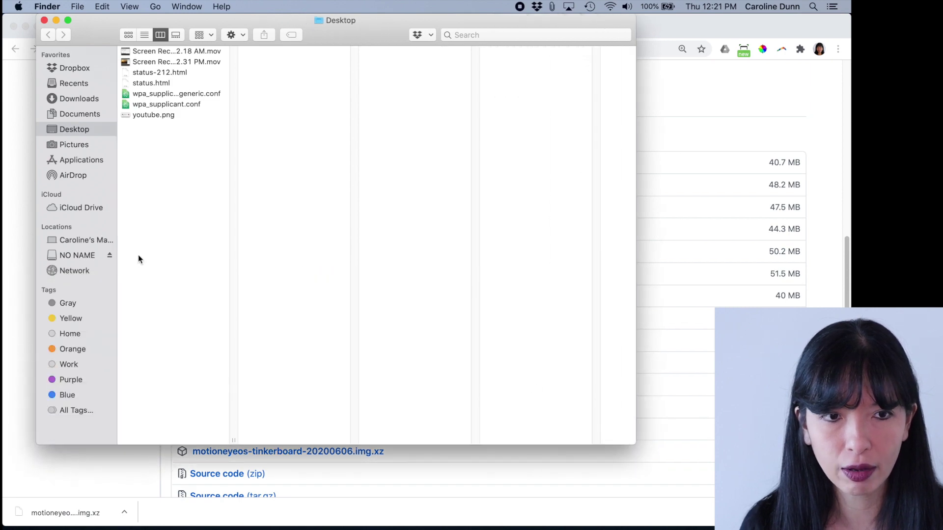
click(67, 257)
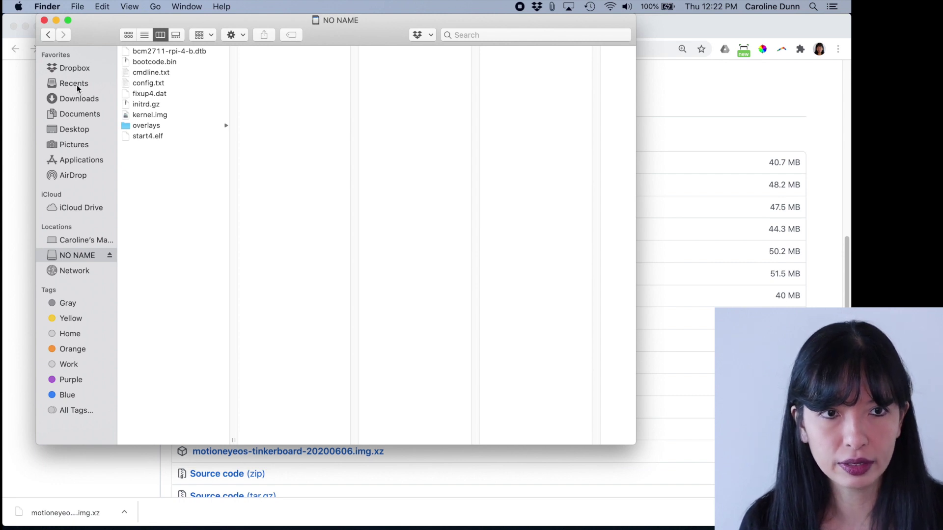
click(78, 129)
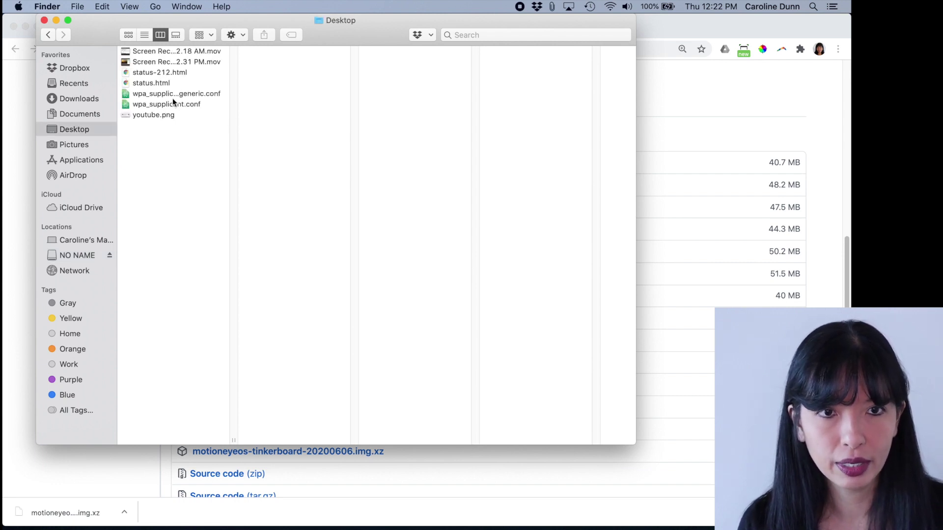
Copy wpa_supplicant.conf from the Desktop onto the NO NAME drive and verify it's there.
click(135, 105)
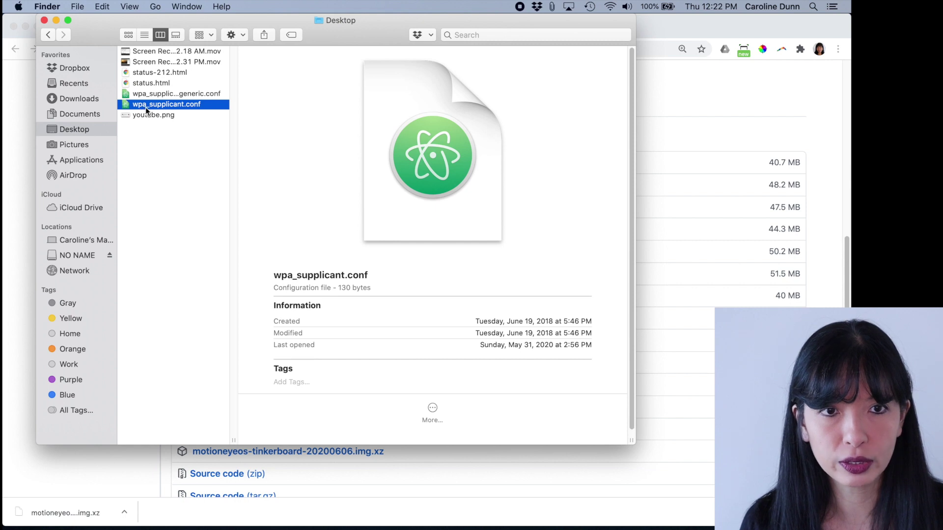
drag(153, 105, 76, 254)
click(75, 255)
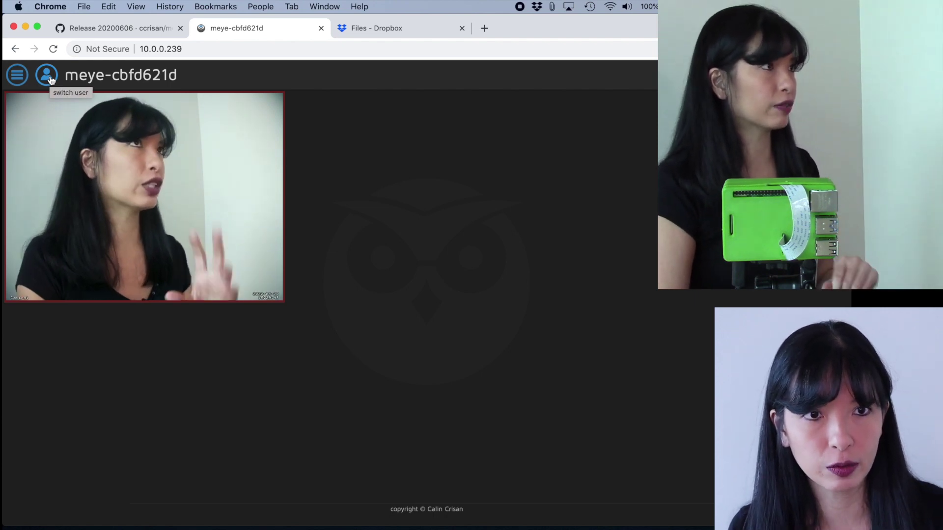
Sign out of motionEye with the switch user icon.
click(49, 80)
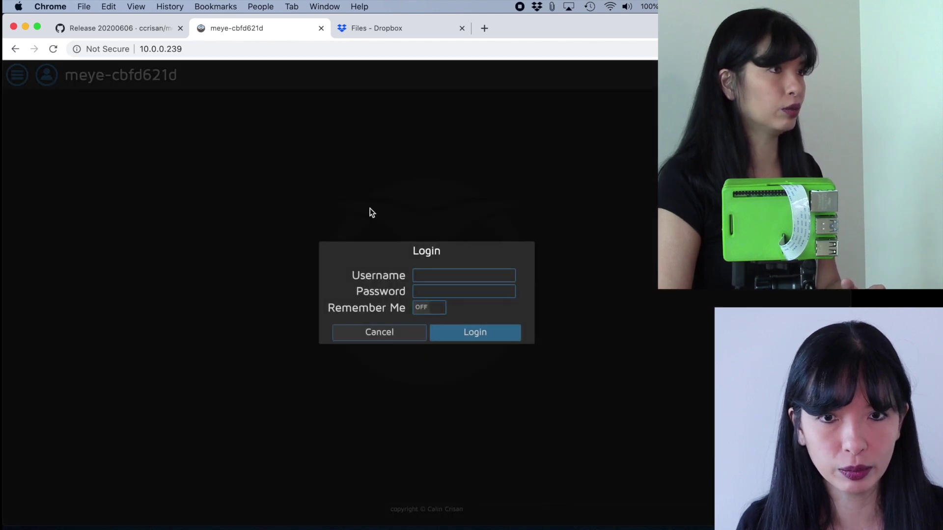
Log in to motionEye with the username admin.
click(453, 276)
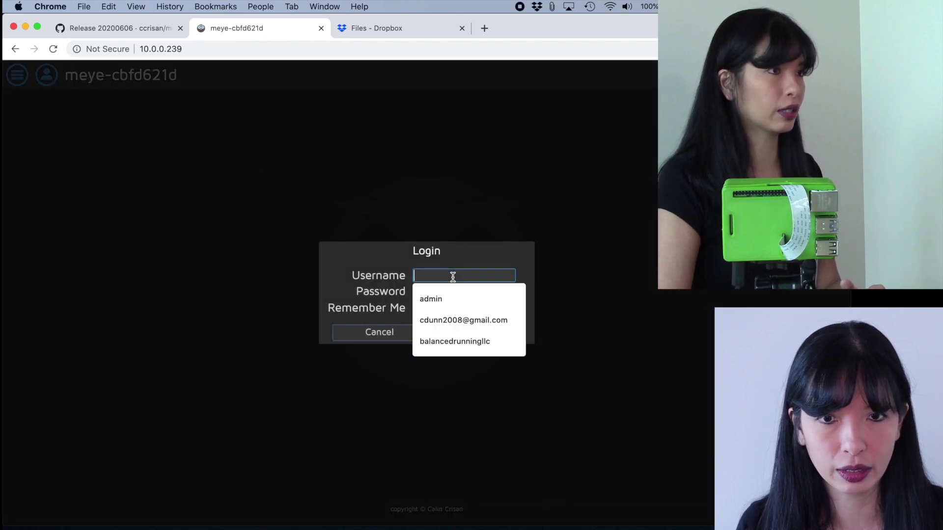
text(admin)
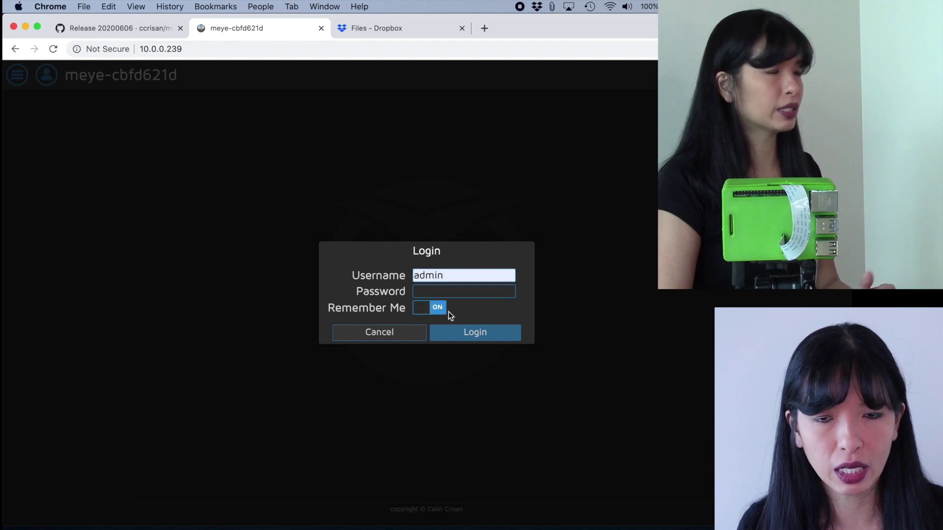
click(468, 333)
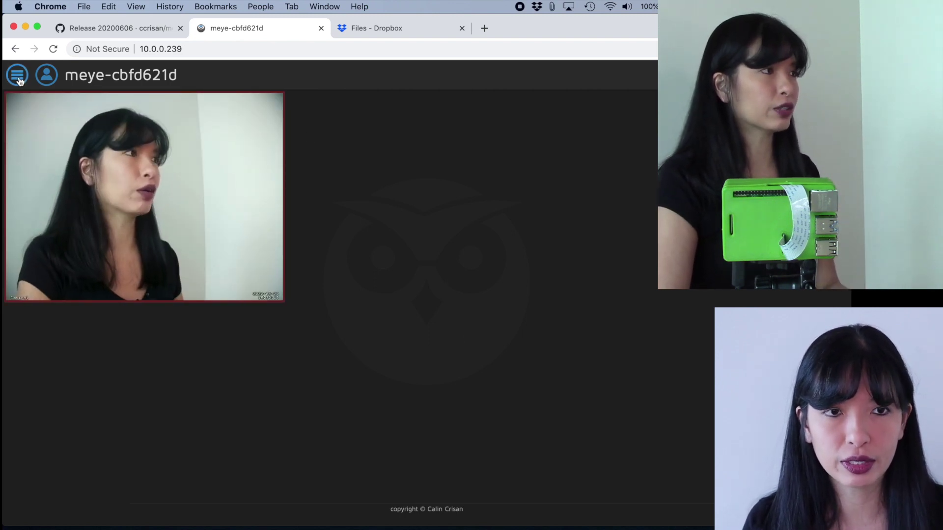
Set the time zone to US/Eastern and apply it with a system reboot.
click(17, 76)
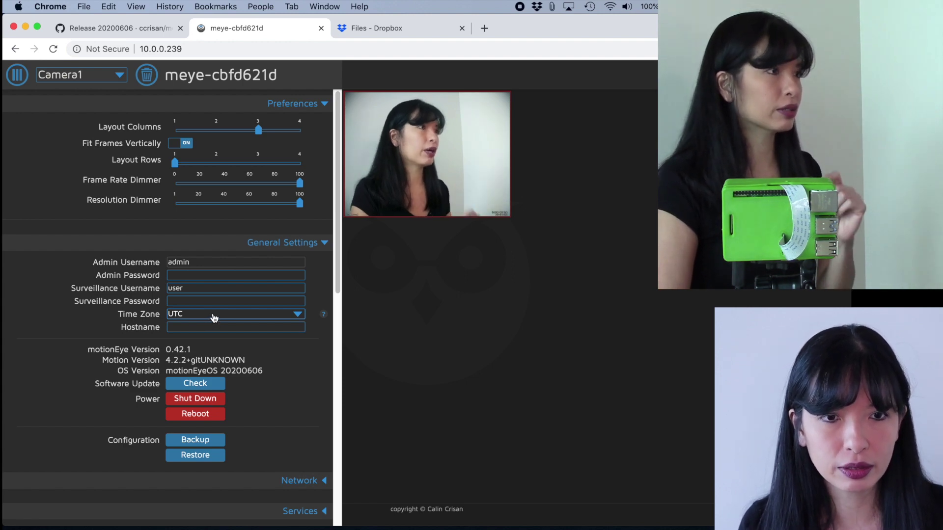
click(214, 318)
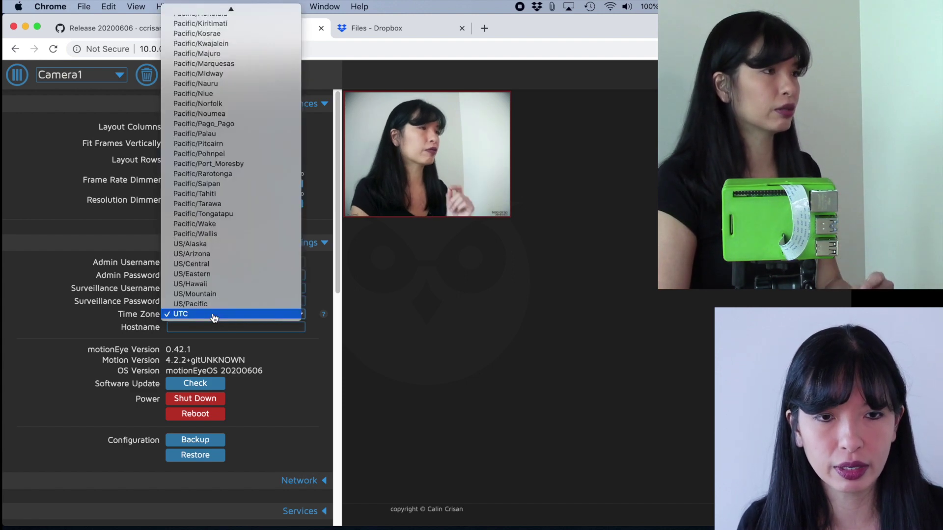
click(212, 274)
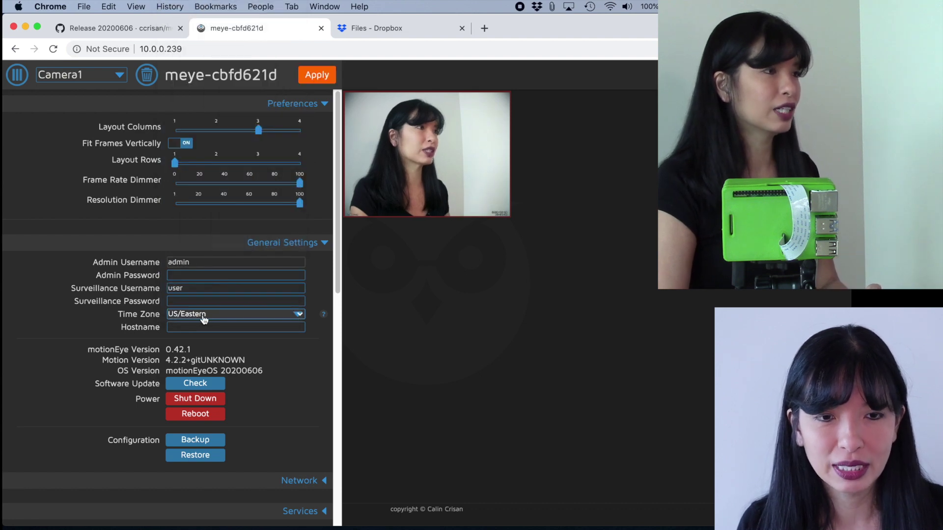
click(316, 74)
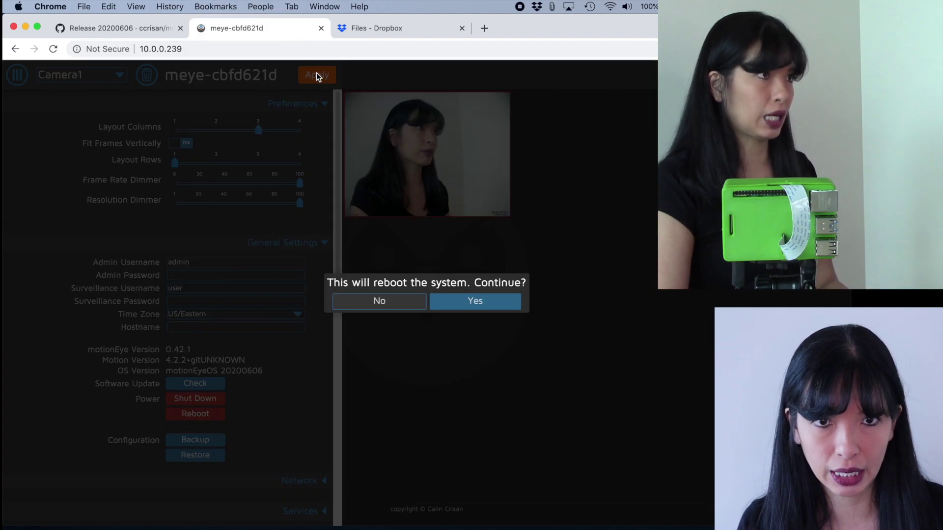
click(489, 308)
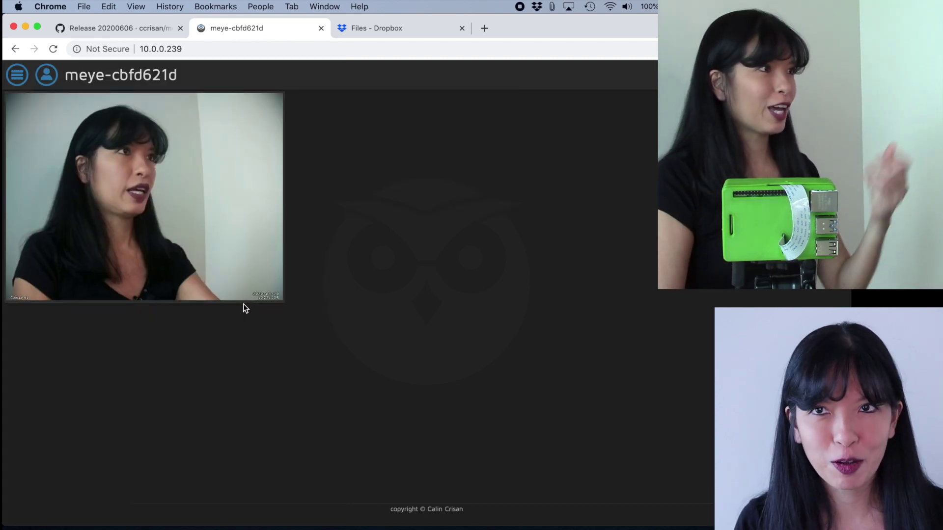
click(18, 76)
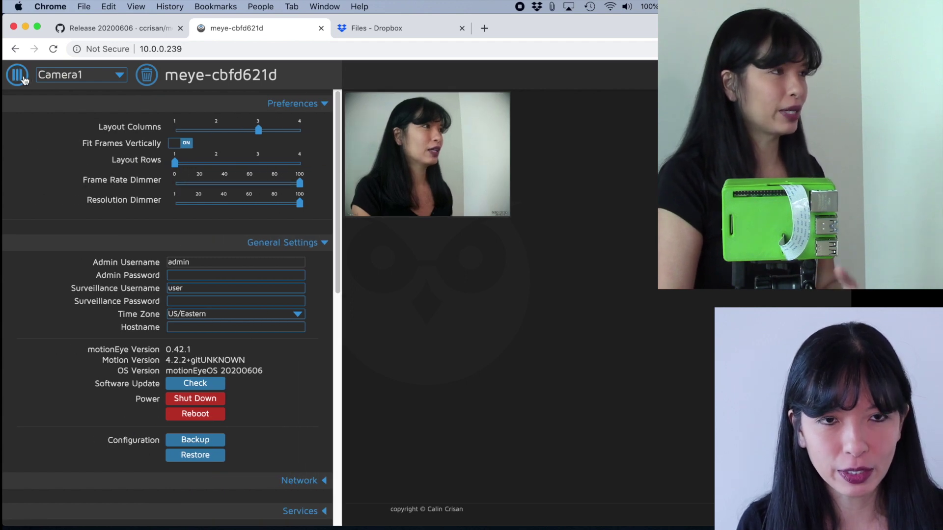
Expand the Video Device settings and rename the camera to PorchCam.
scroll(295, 388, down, 5)
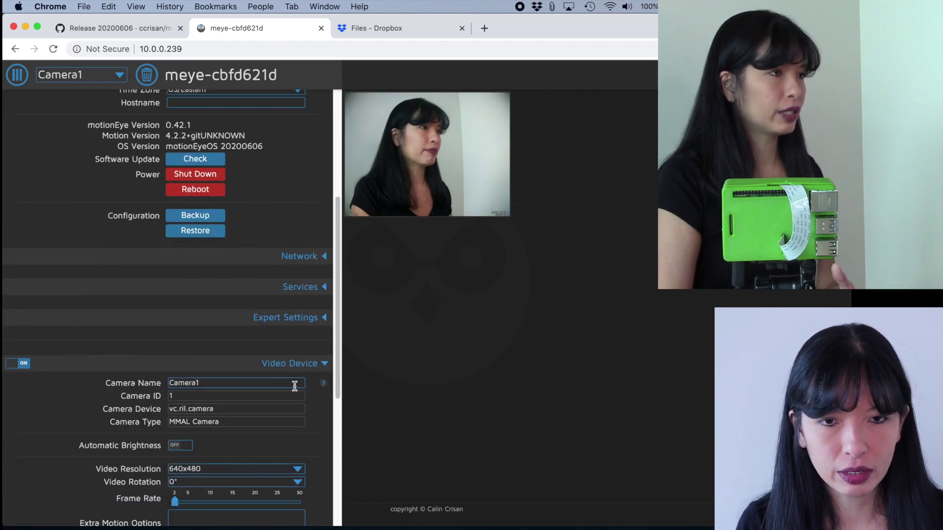
scroll(295, 386, down, 2)
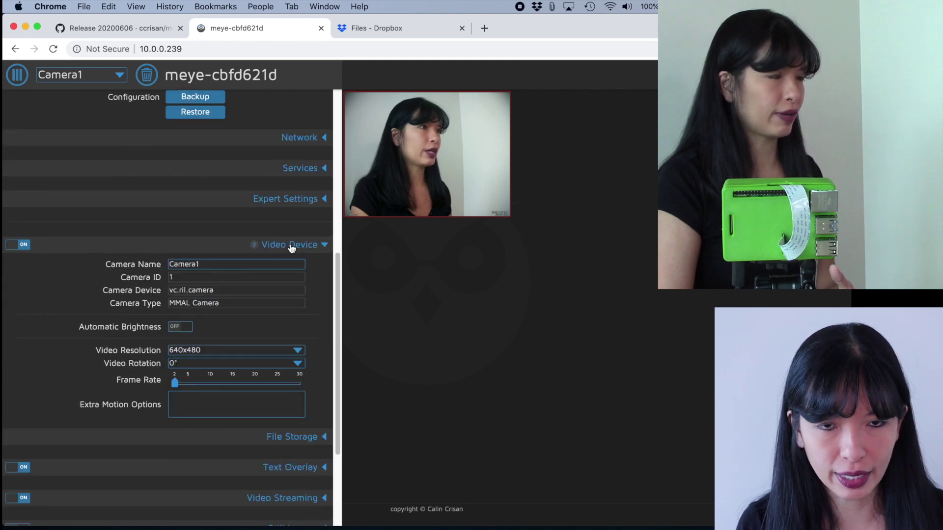
click(314, 248)
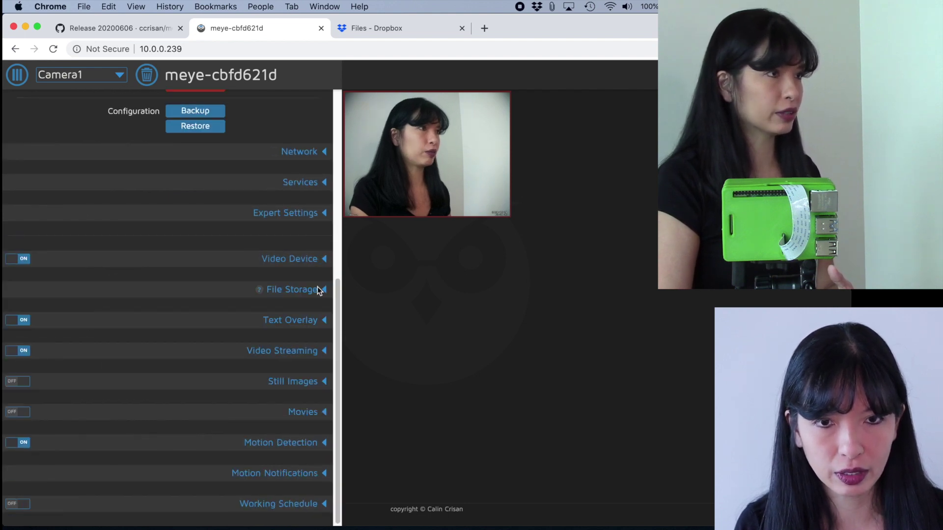
click(325, 260)
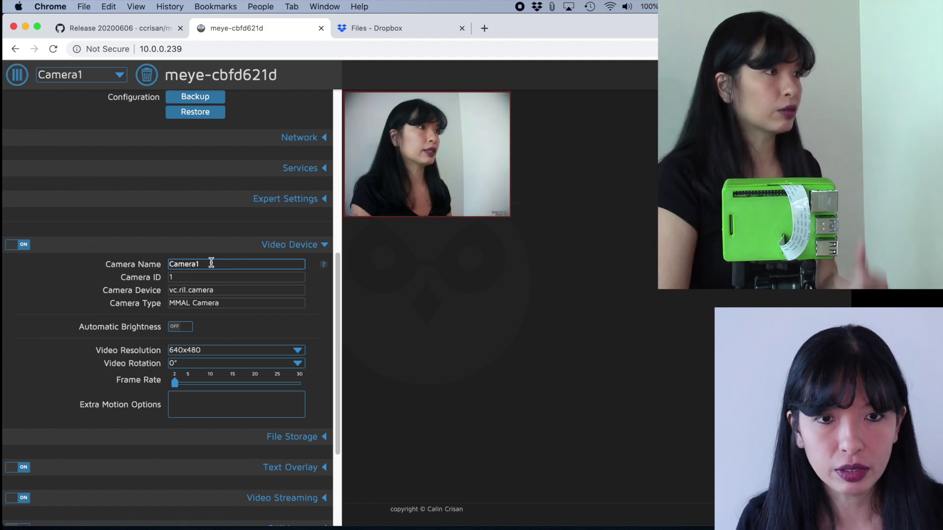
double_click(209, 264)
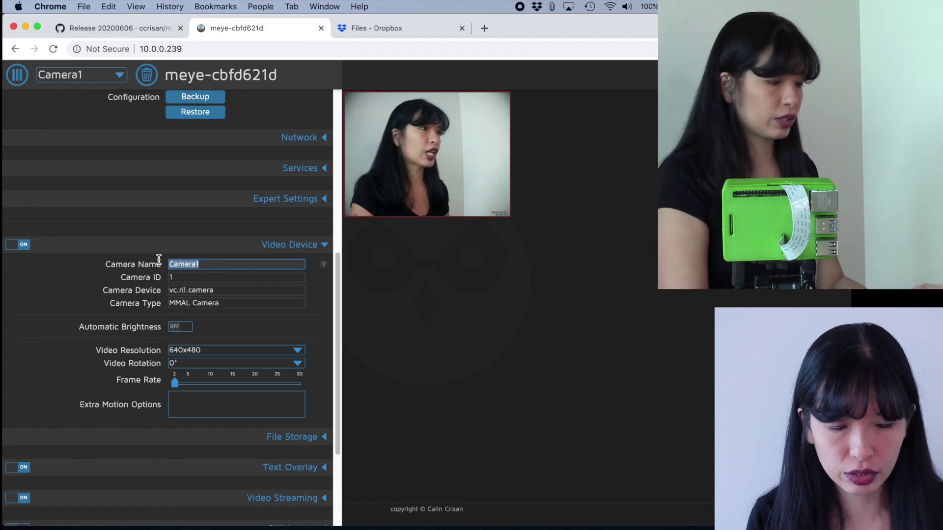
text(PorchCam)
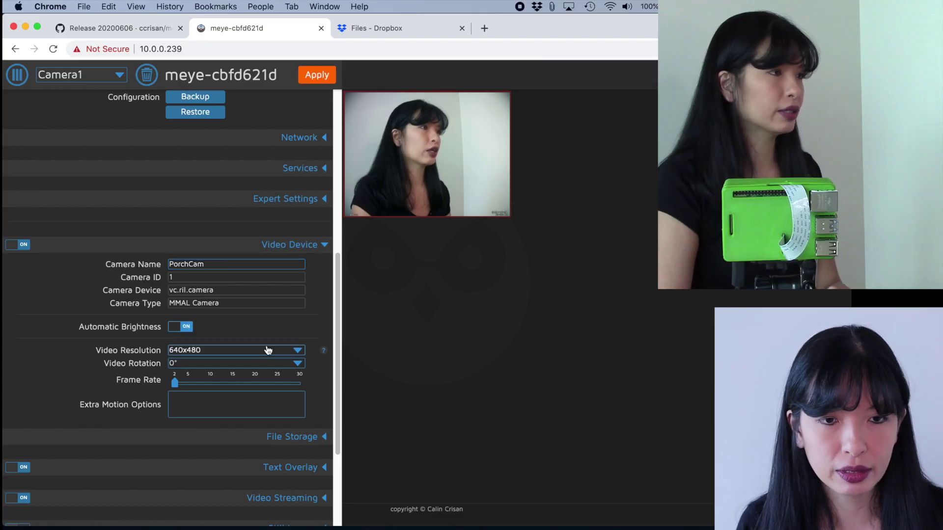
scroll(268, 349, down, 2)
click(208, 309)
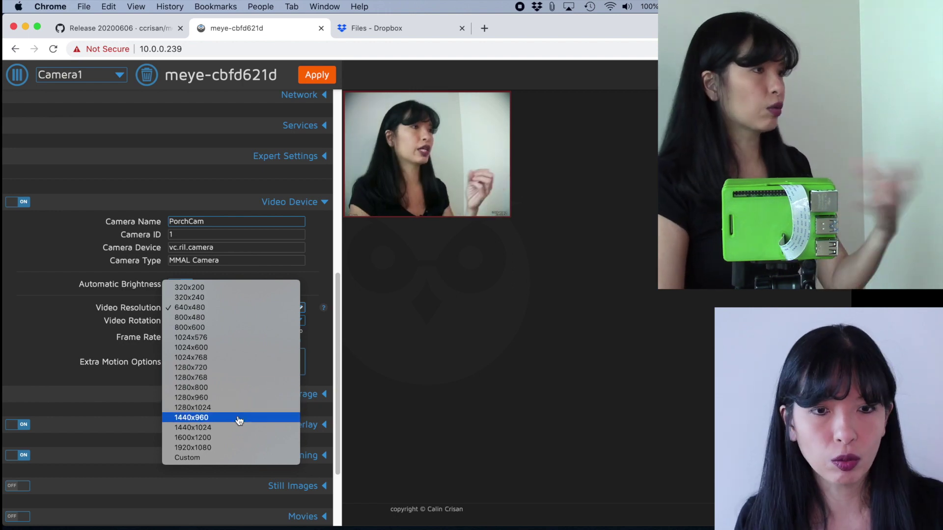
Set PorchCam to 1280x720 with 0° rotation, apply, and expand File Storage.
click(235, 370)
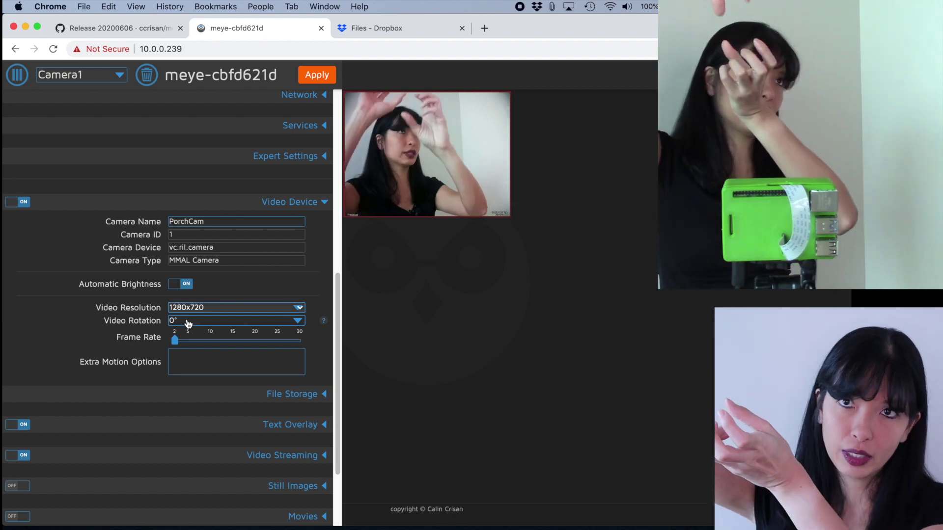
click(188, 322)
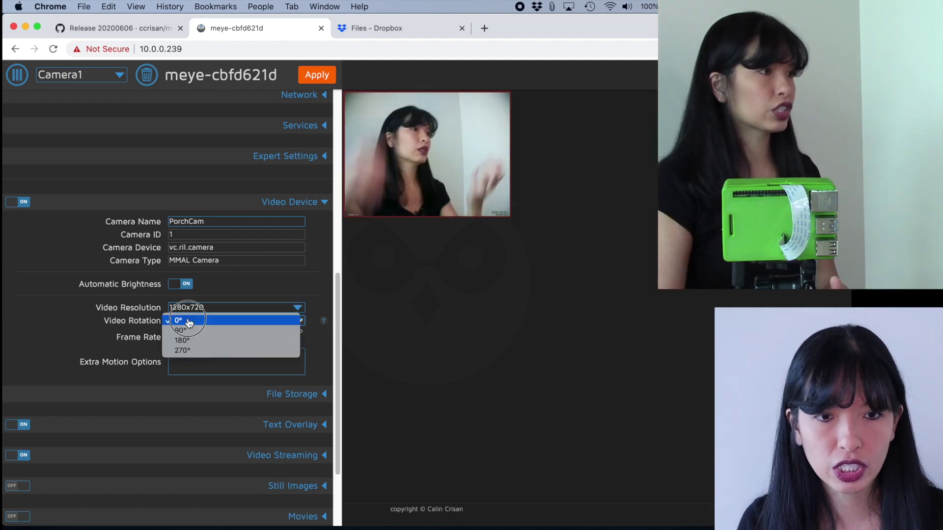
key(Escape)
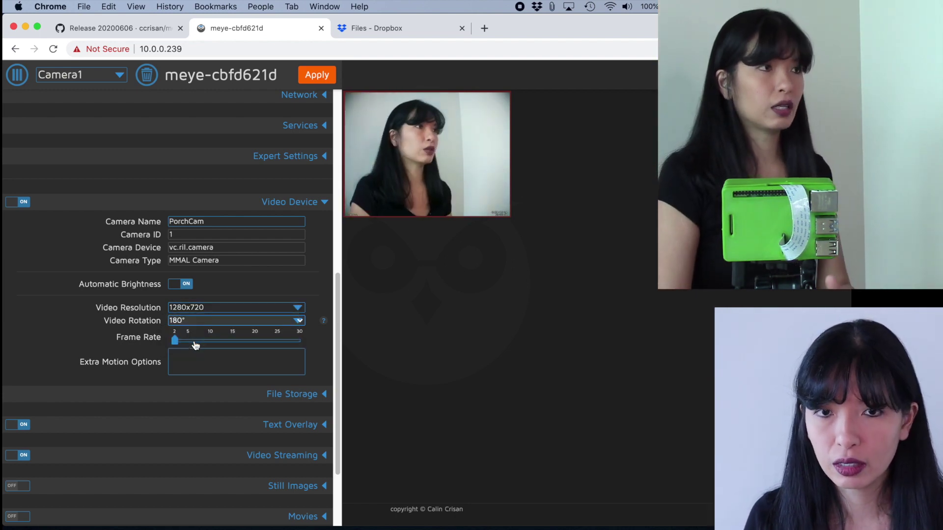
click(195, 322)
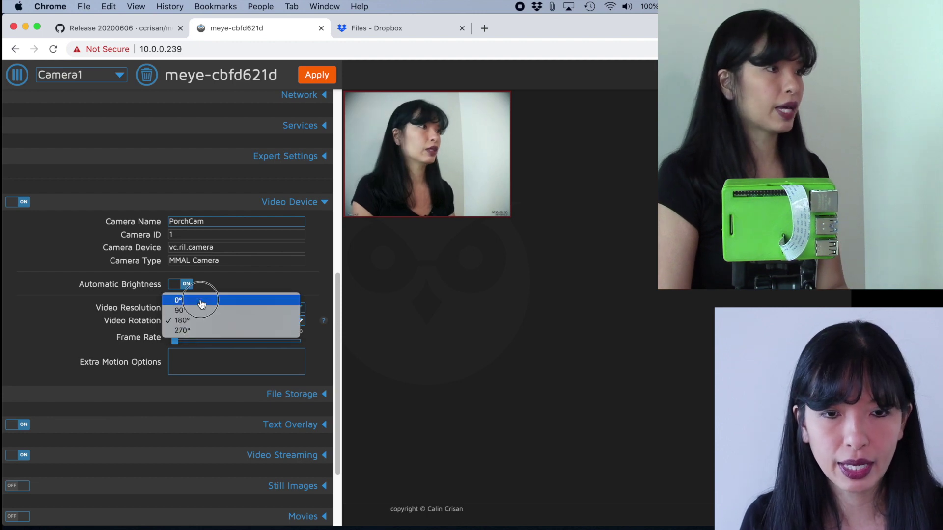
click(201, 303)
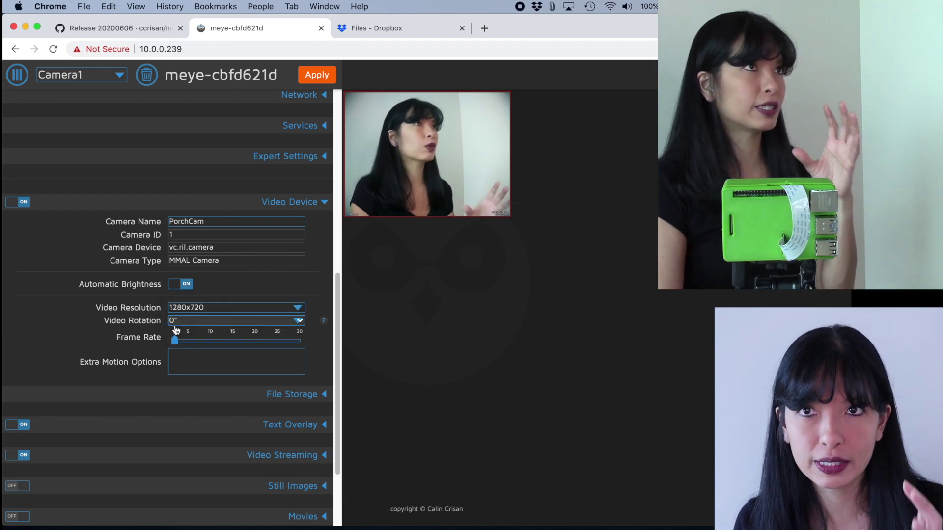
click(315, 78)
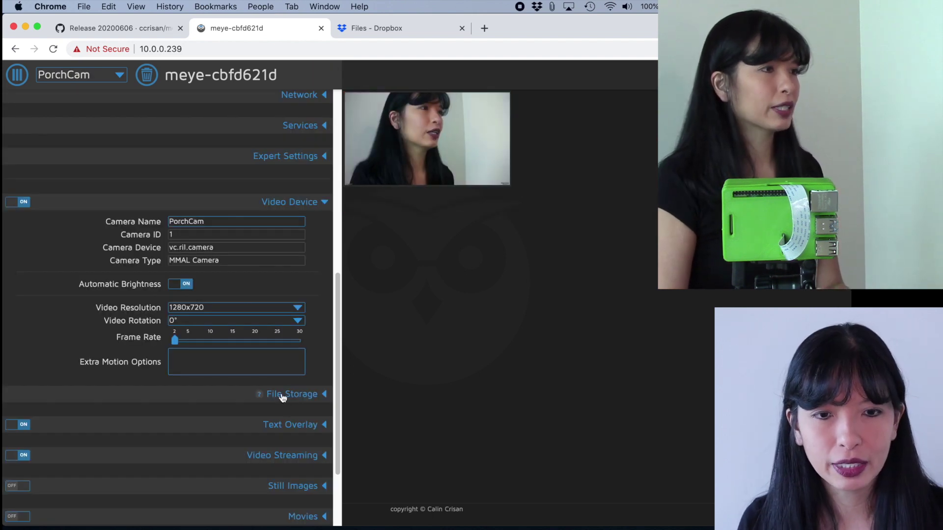
click(283, 396)
Switch on Upload Media Files for PorchCam.
scroll(332, 413, down, 3)
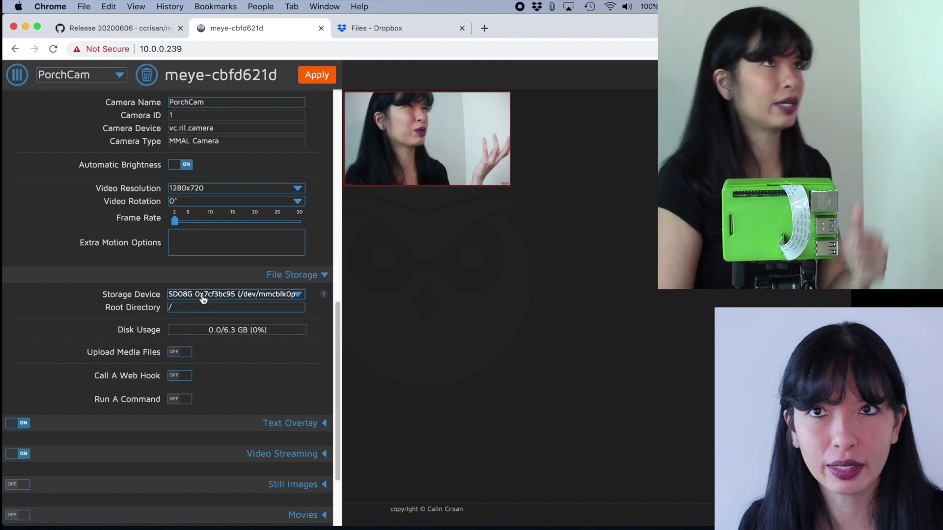
click(178, 353)
scroll(181, 324, down, 3)
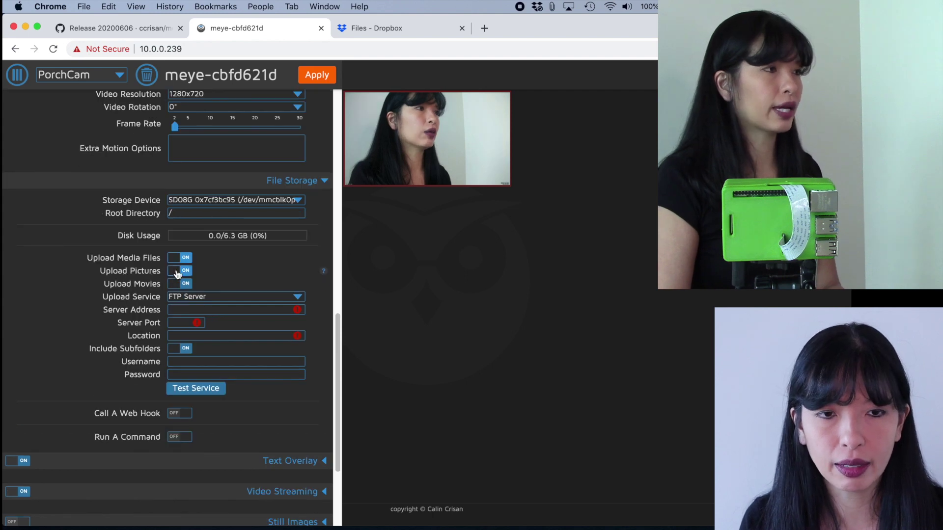
Choose Dropbox as the upload service and enter /MotionEyeDemo as the Location.
click(188, 297)
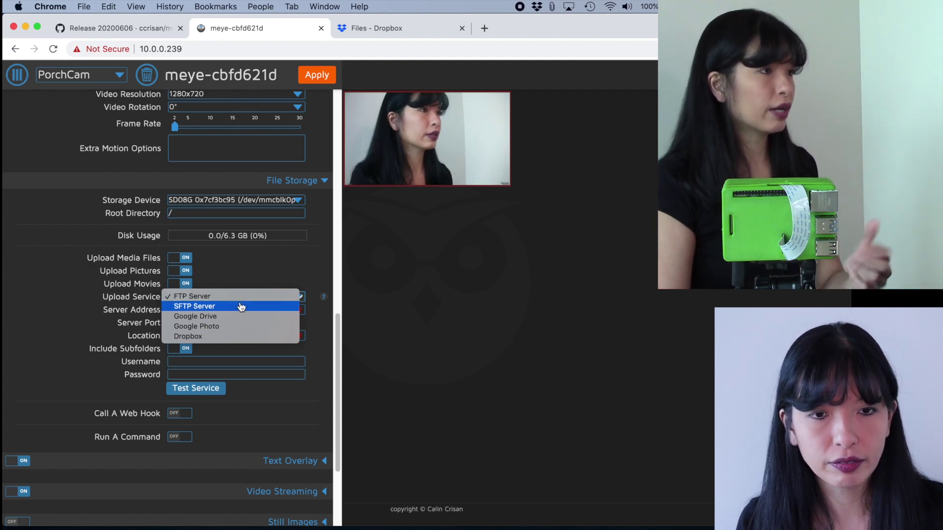
click(238, 338)
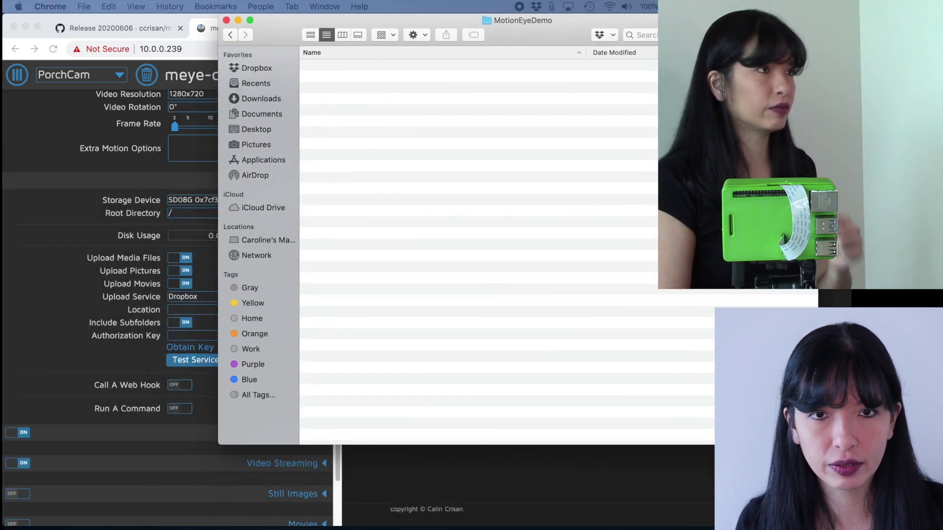
click(543, 116)
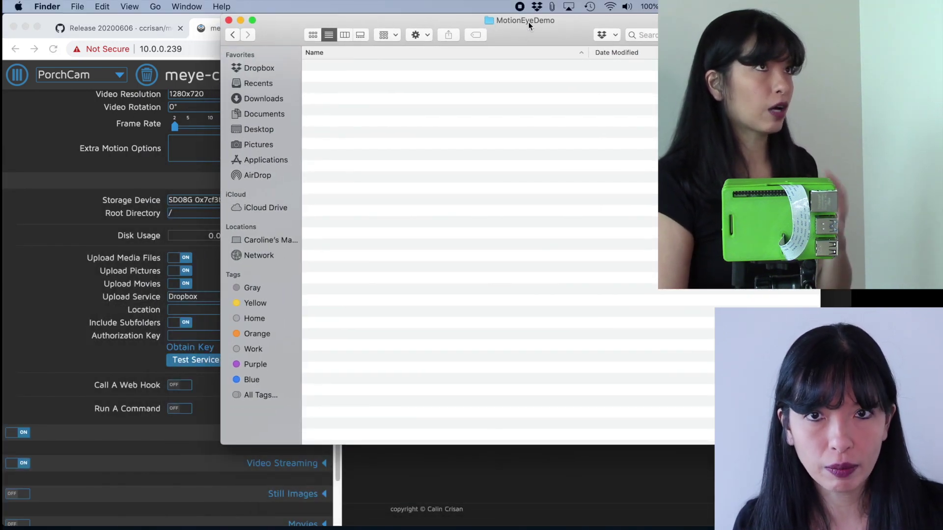
key(super+Tab)
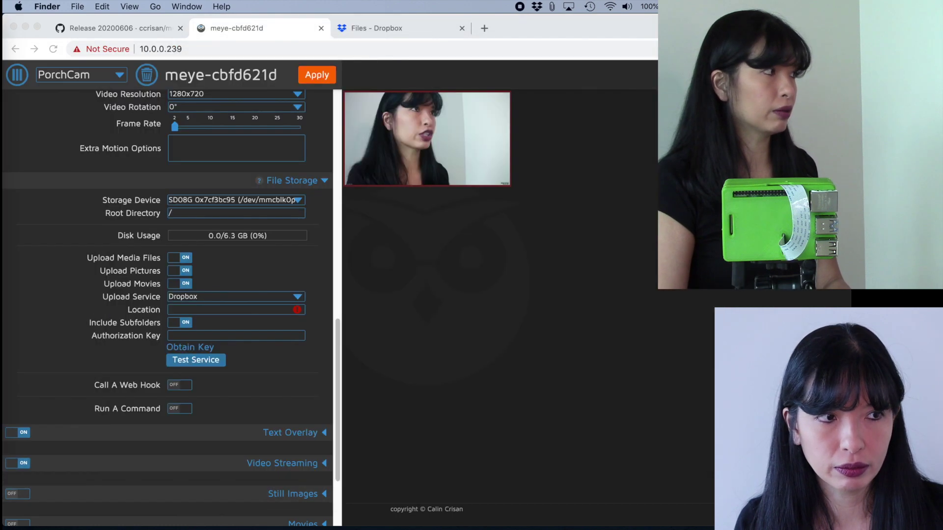
text(/Mo)
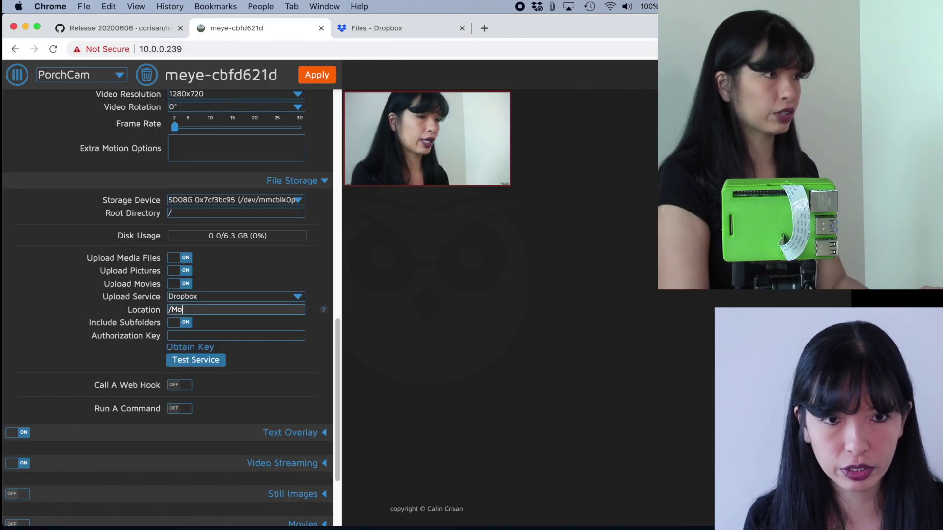
text(tionEyeDemo)
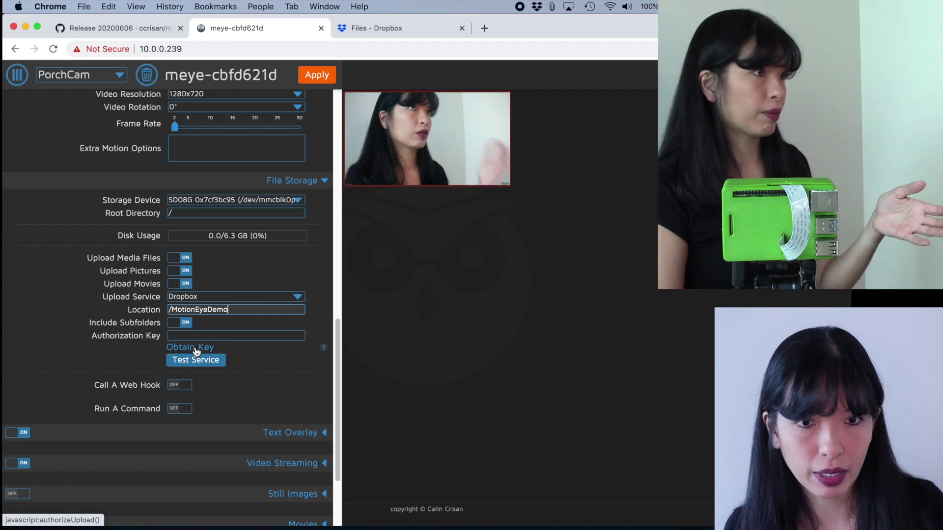
Obtain a Dropbox key, allow motionEye Uploader access, and copy the authorization code.
click(195, 348)
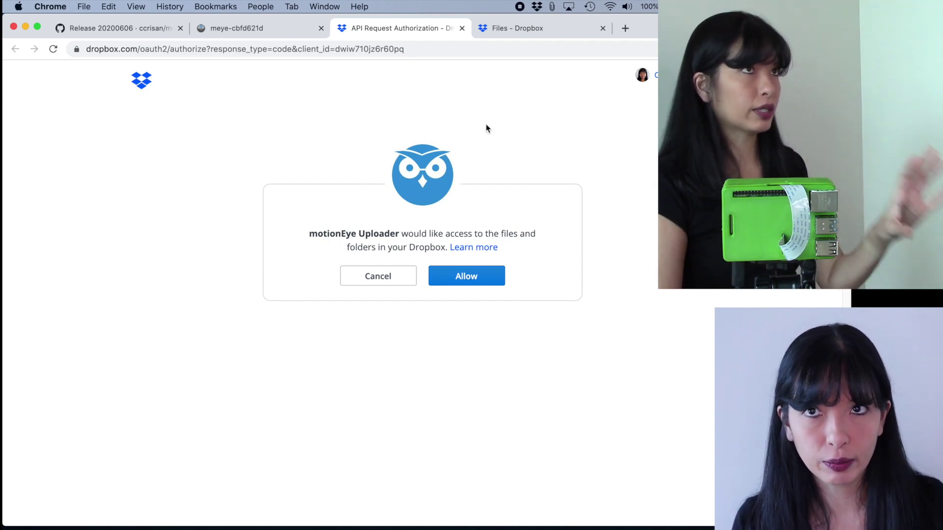
click(460, 278)
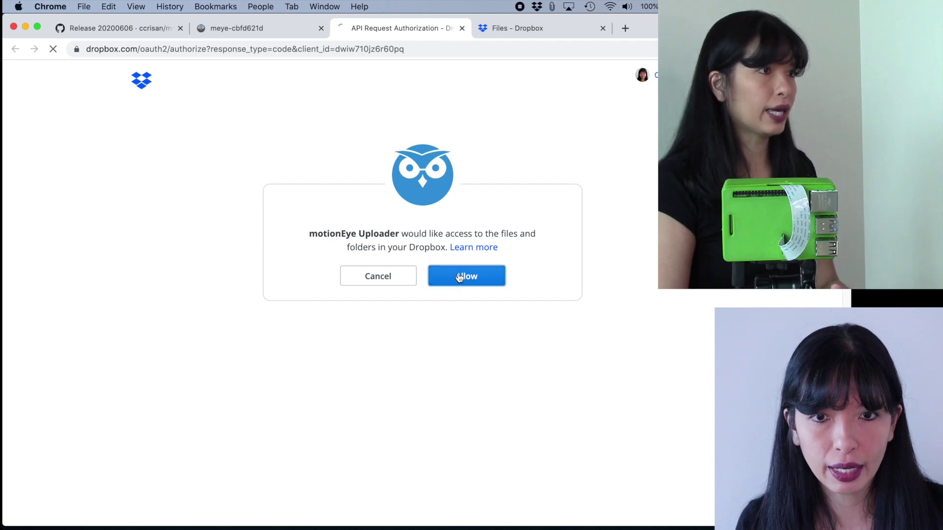
right_click(460, 278)
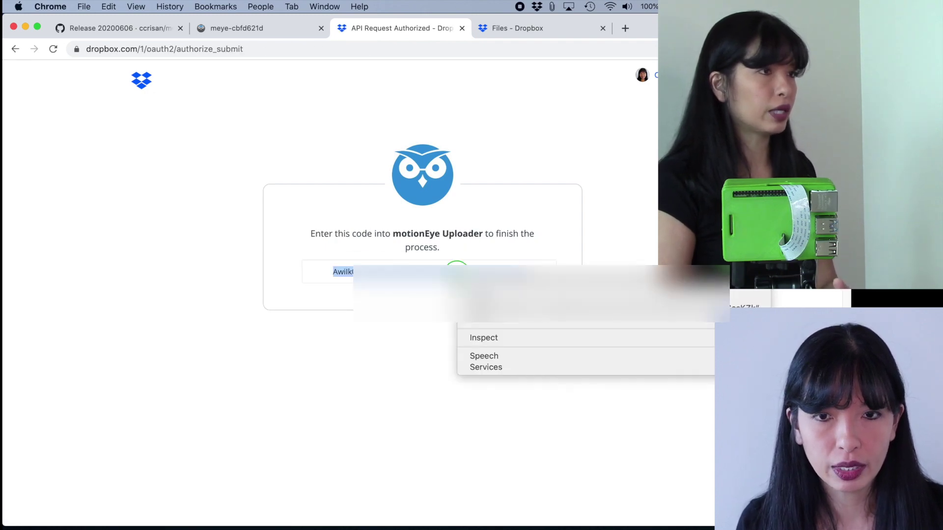
click(491, 297)
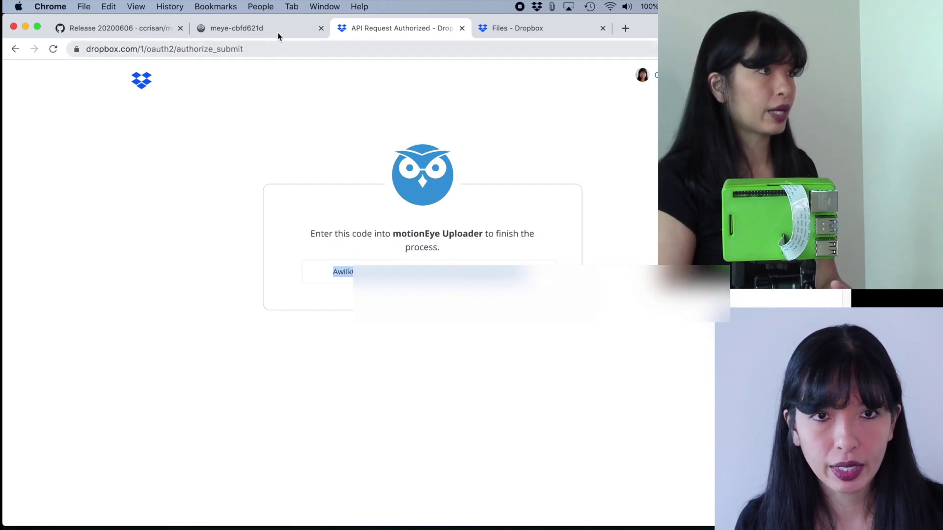
click(237, 28)
Paste the Dropbox code into Authorization Key and test the upload service.
right_click(214, 336)
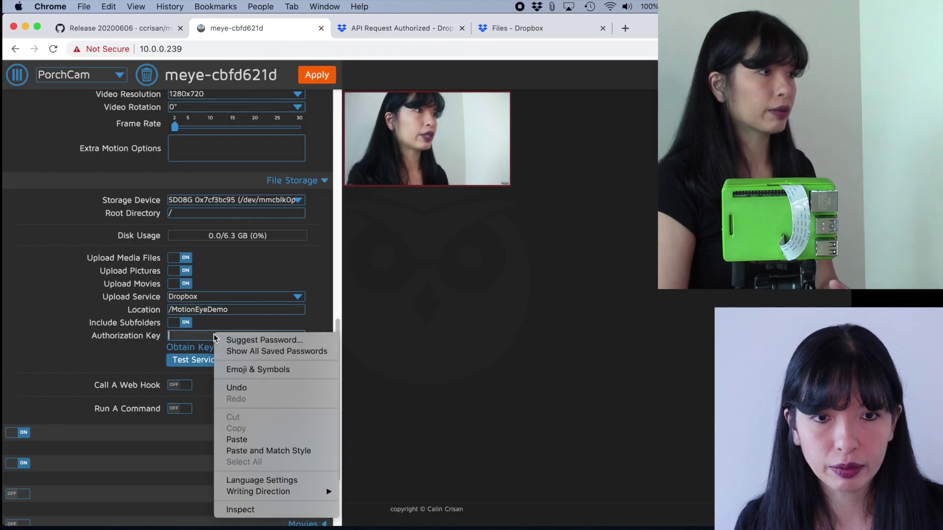
click(274, 439)
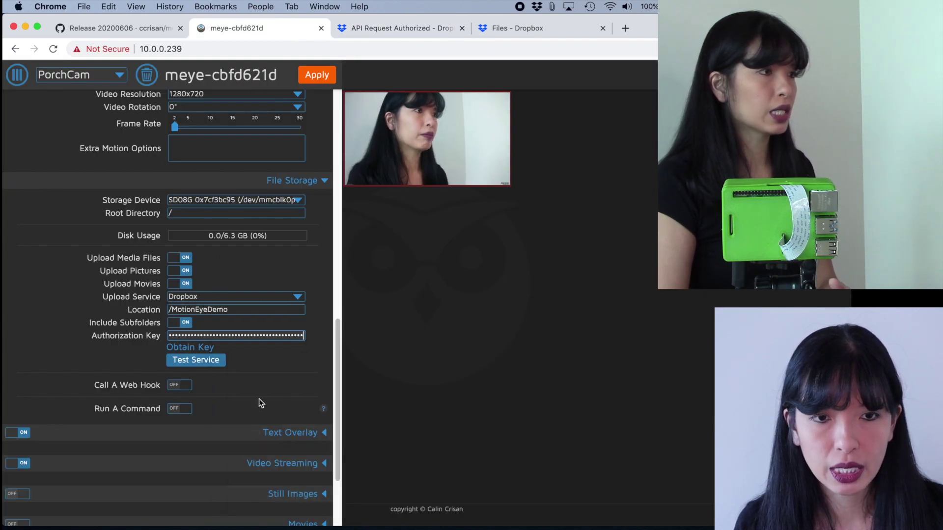
click(208, 361)
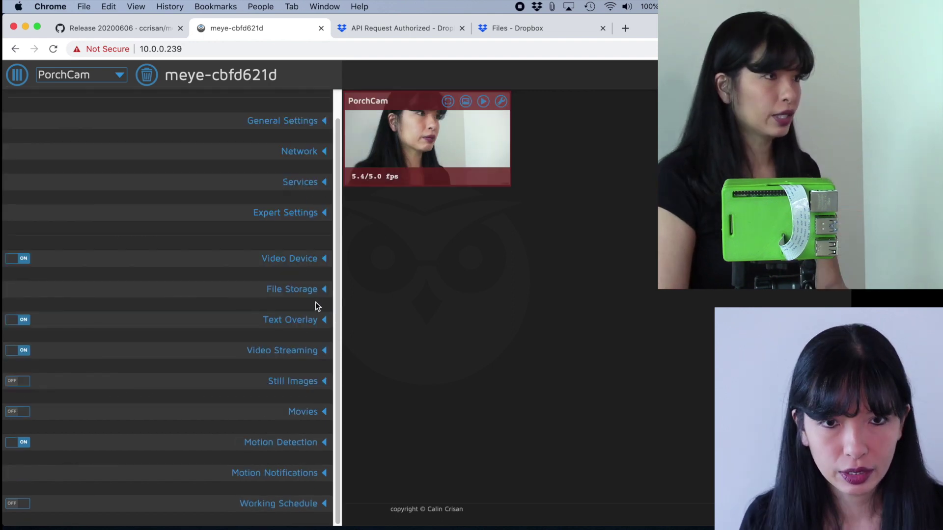
Switch on Still Images for PorchCam.
click(321, 320)
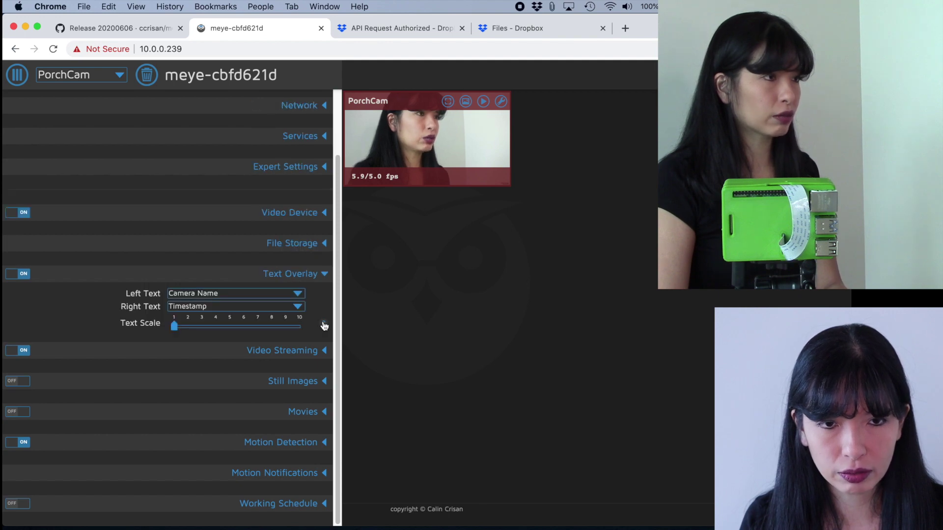
click(322, 274)
click(321, 381)
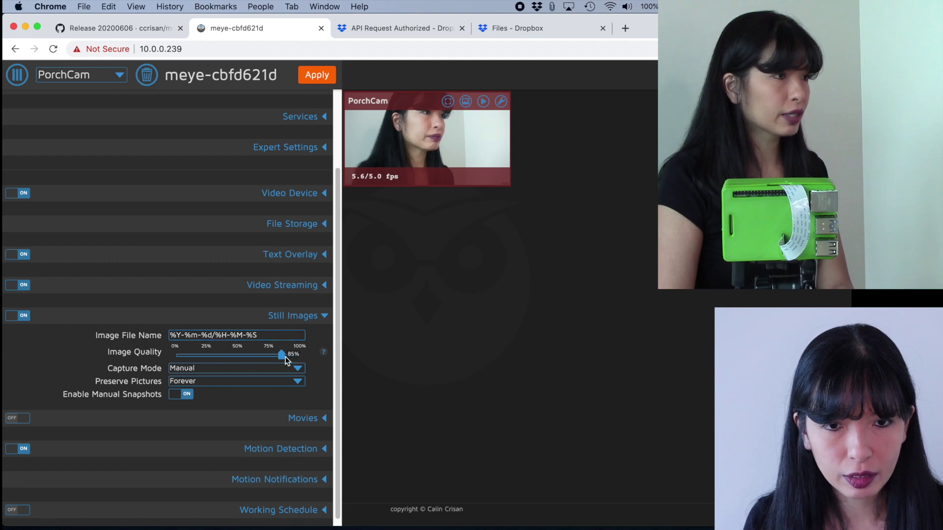
Set capture mode to Motion Triggered, preserve pictures for one week, and apply.
click(222, 371)
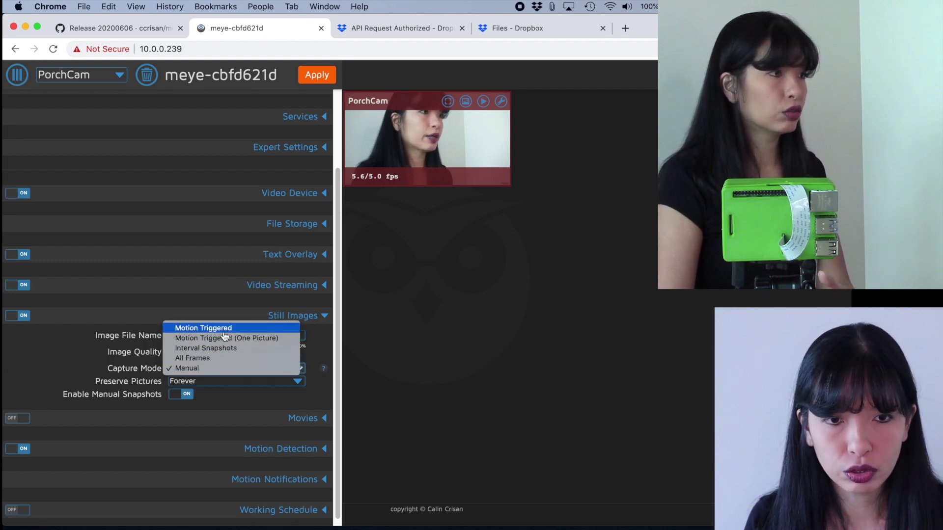
key(Escape)
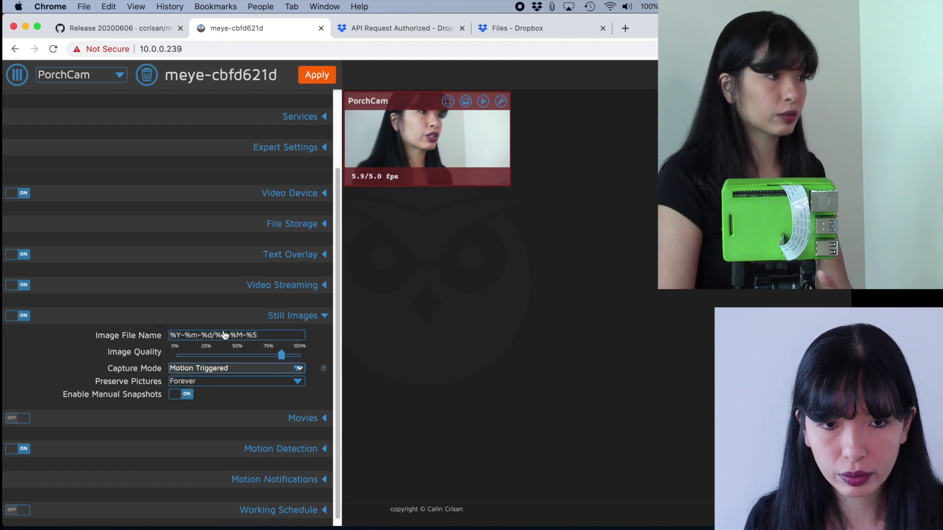
click(215, 381)
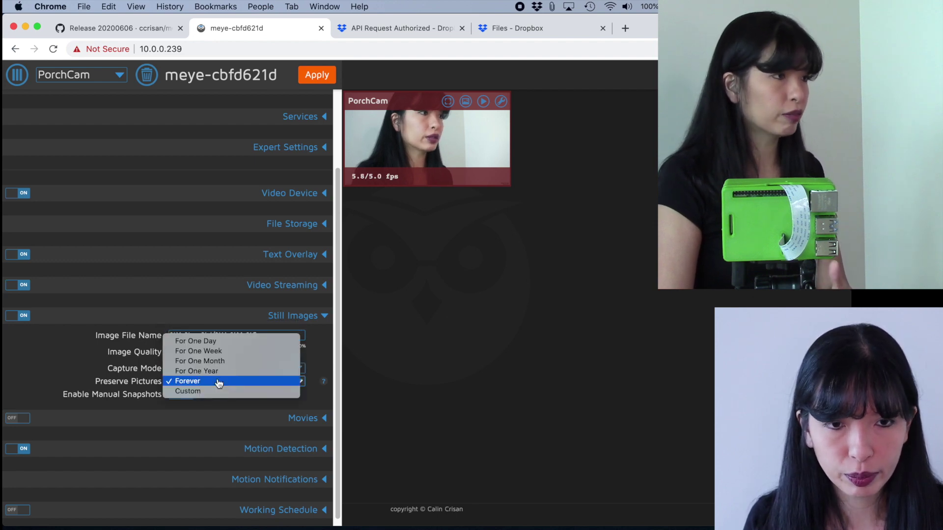
click(216, 351)
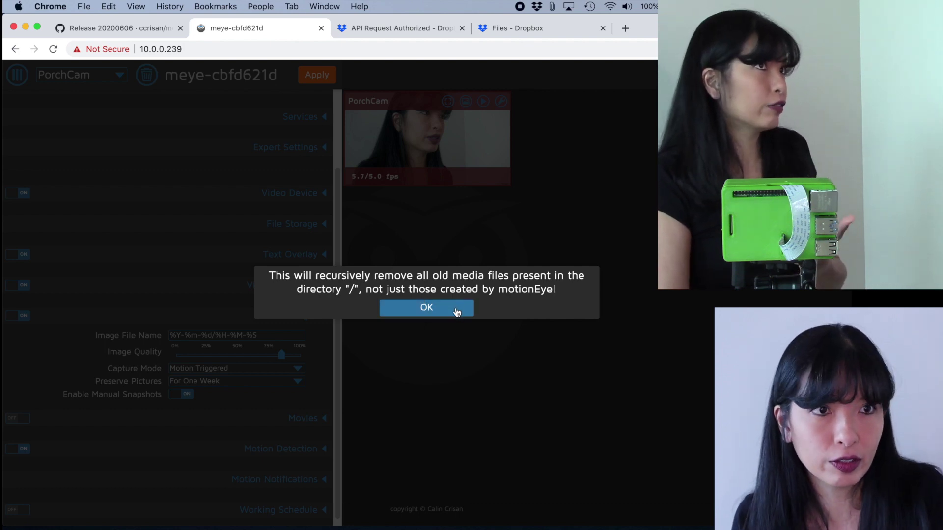
click(457, 311)
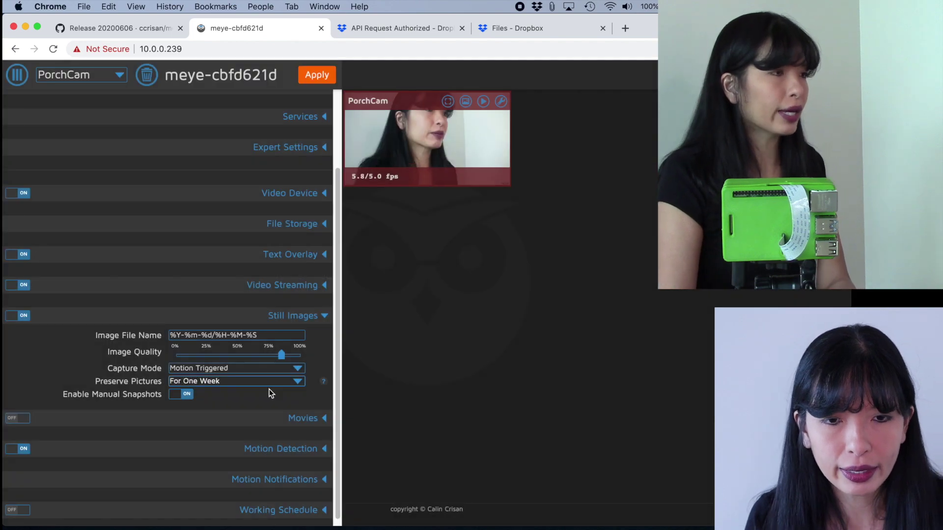
click(314, 76)
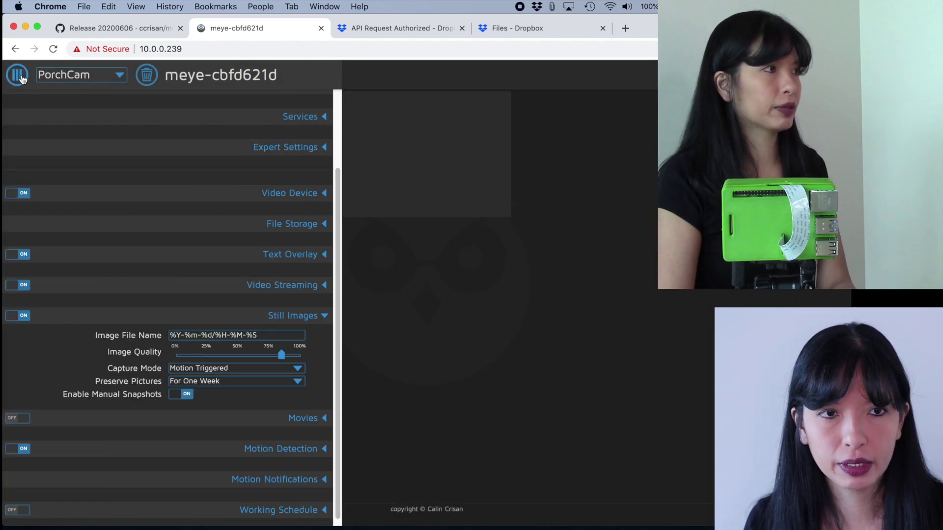
Close the settings panel and take a snapshot of the PorchCam view.
click(20, 76)
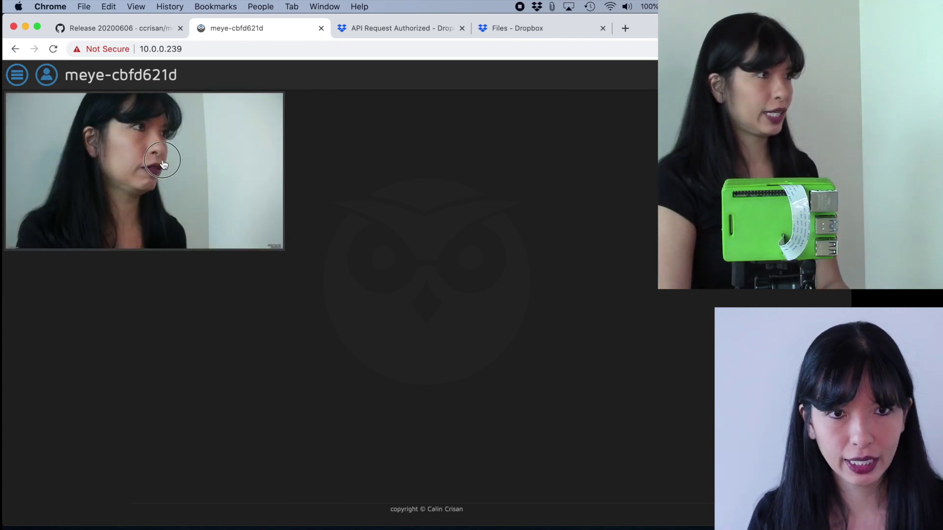
mouse_move(163, 164)
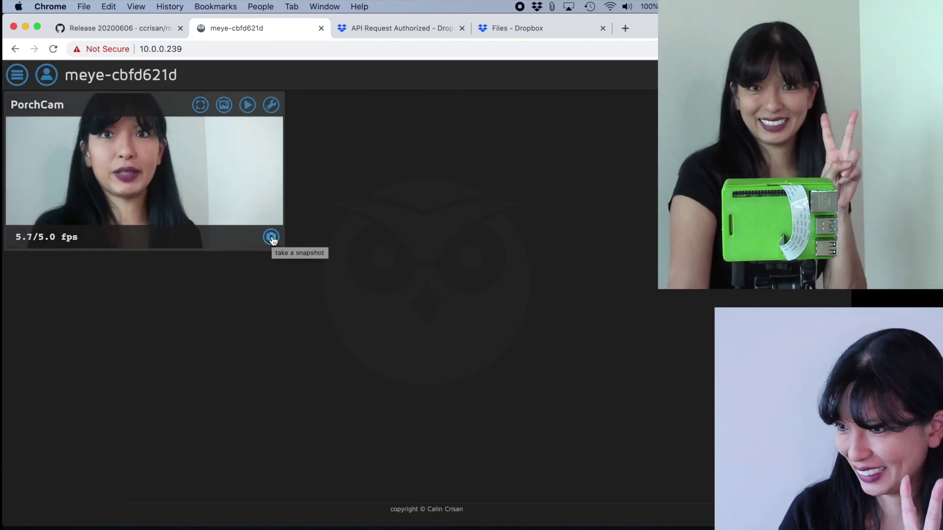
click(272, 238)
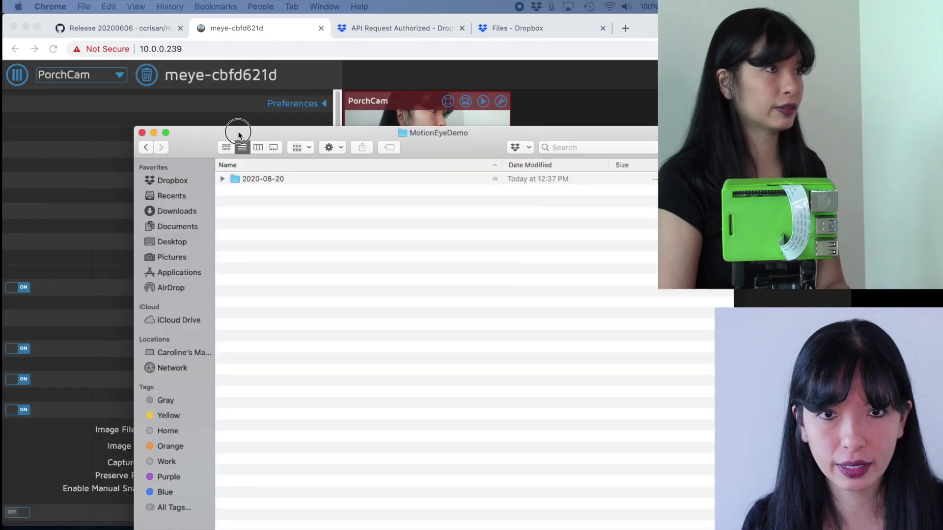
Open the 2020-08-20 folder and preview snapshots 12-37-12.jpg through 12-37-18.jpg.
drag(196, 129, 118, 9)
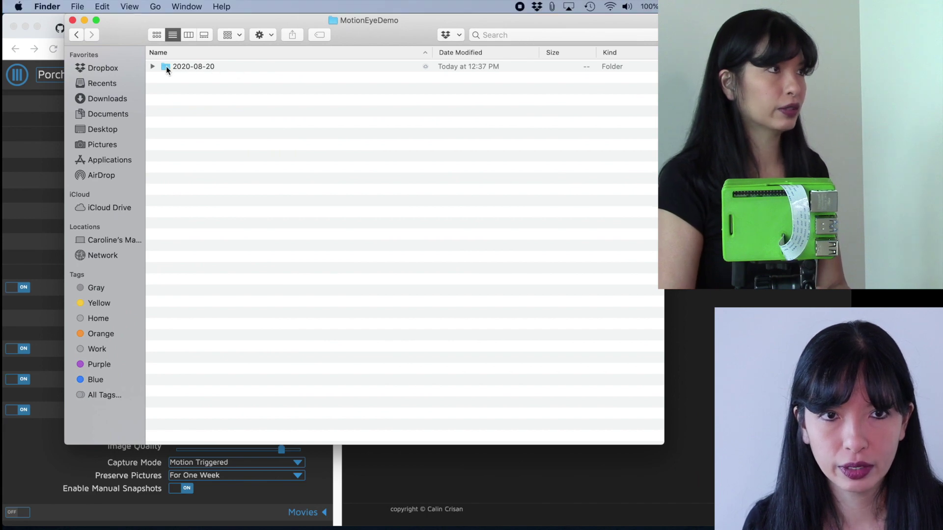
double_click(165, 65)
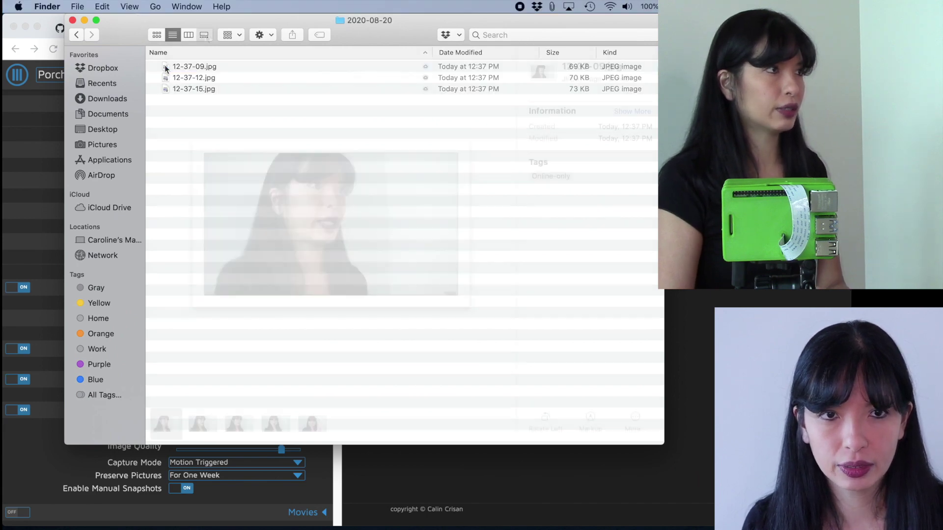
key(Right)
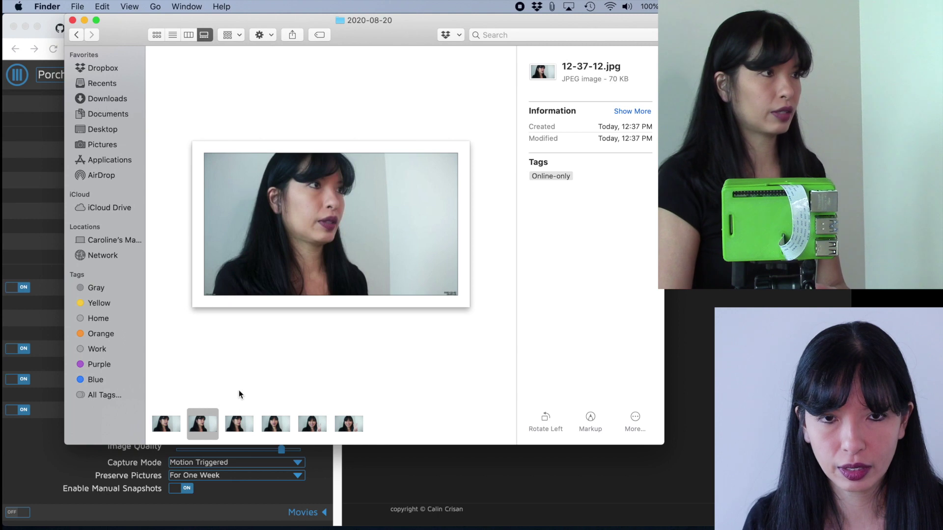
click(237, 425)
click(269, 425)
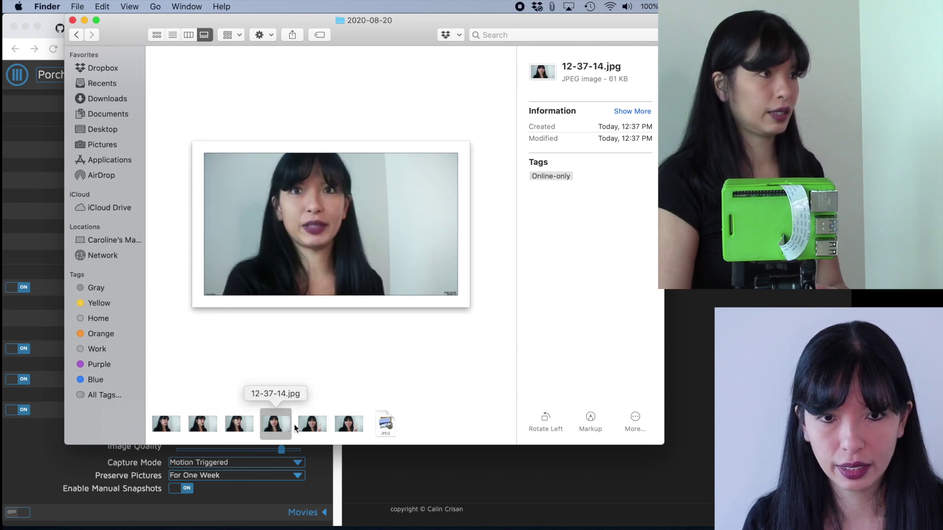
click(311, 425)
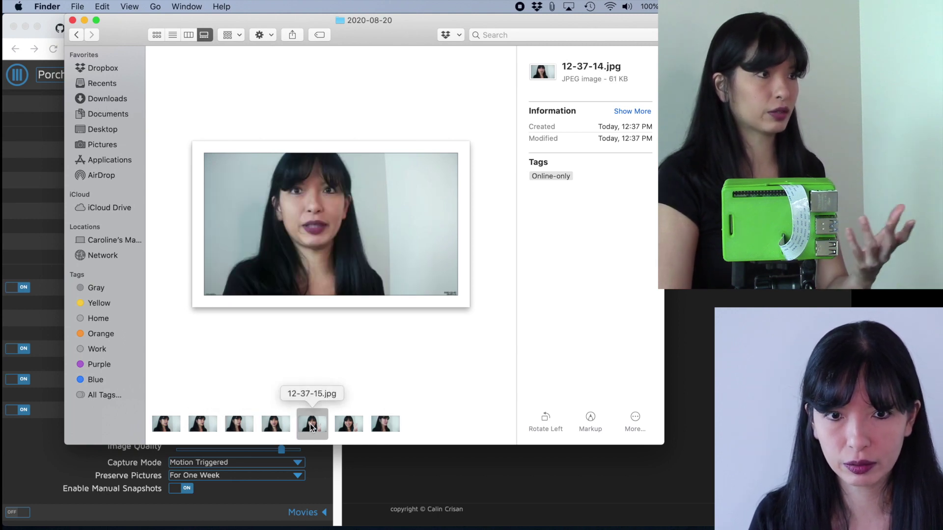
click(350, 427)
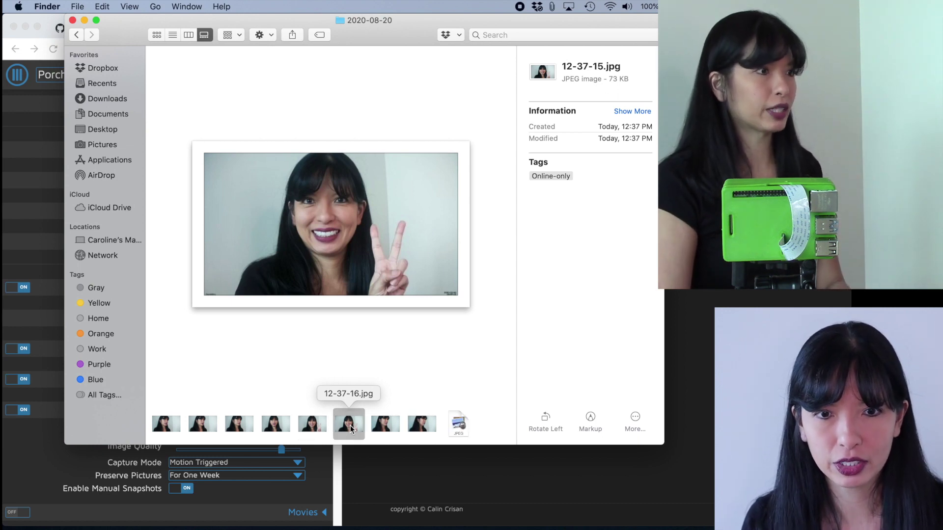
click(393, 426)
click(430, 426)
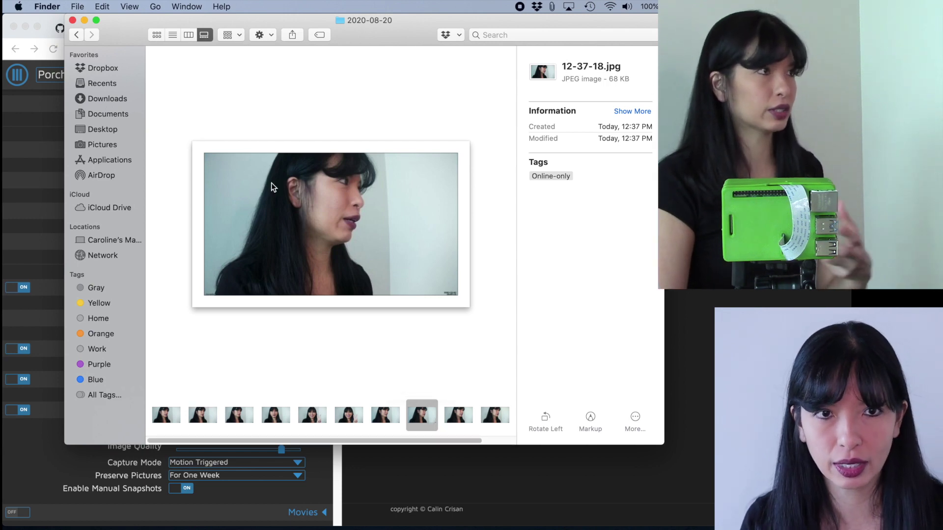
Show the snapshot folder as a list, move it aside, and close Finder.
click(175, 37)
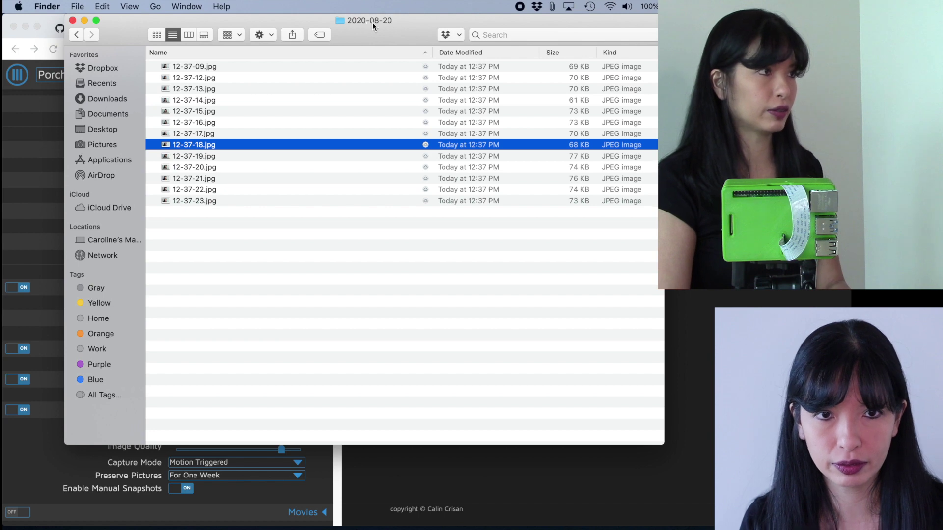
drag(337, 25, 125, 70)
key(cmd+w)
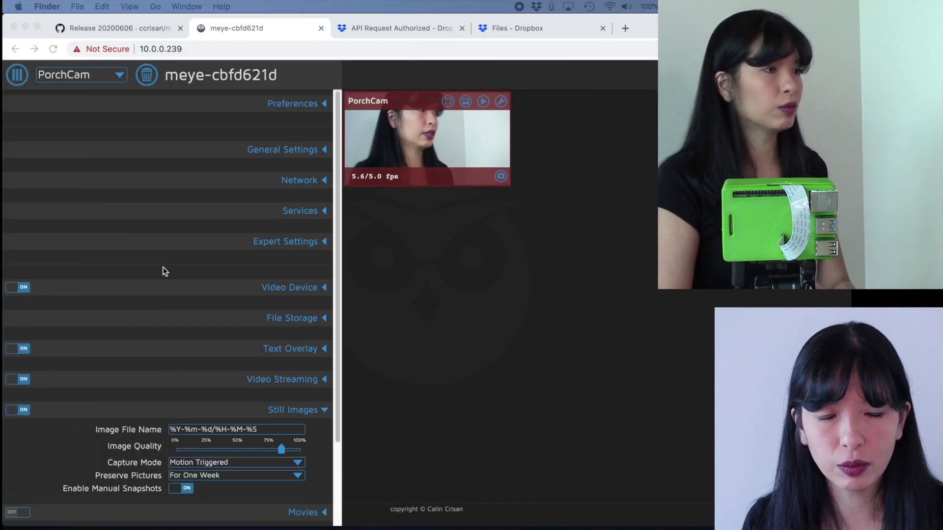
Switch on Movies recording for PorchCam.
scroll(174, 278, down, 3)
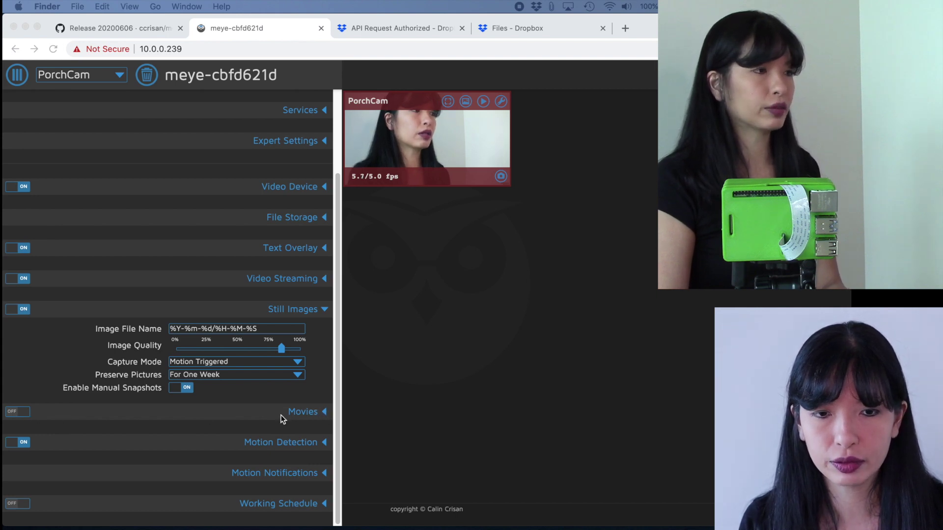
click(325, 415)
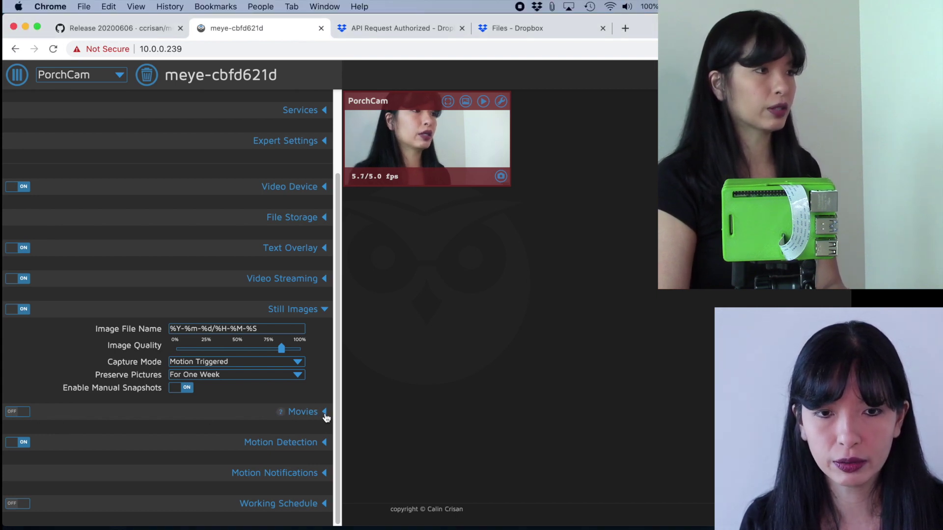
click(320, 407)
scroll(319, 406, down, 3)
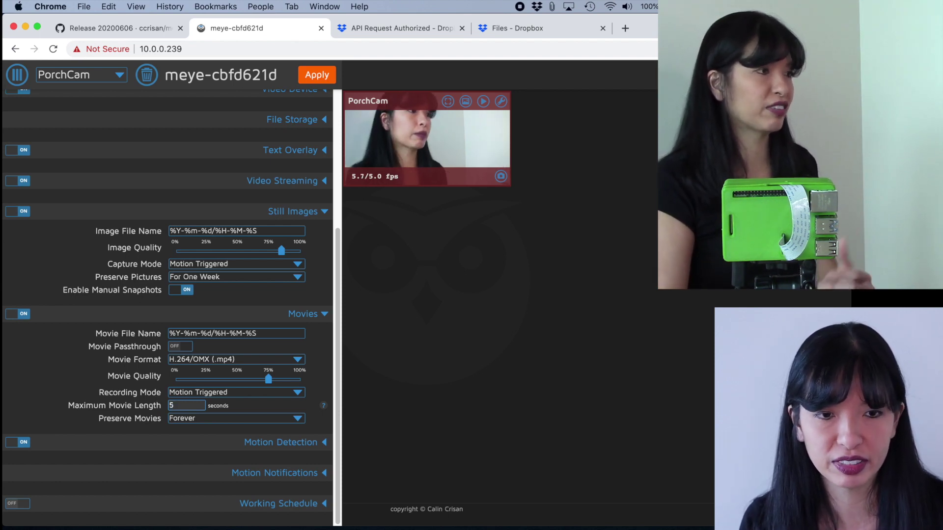
Preserve movies for one week, confirm the deletion warning, and apply.
click(202, 421)
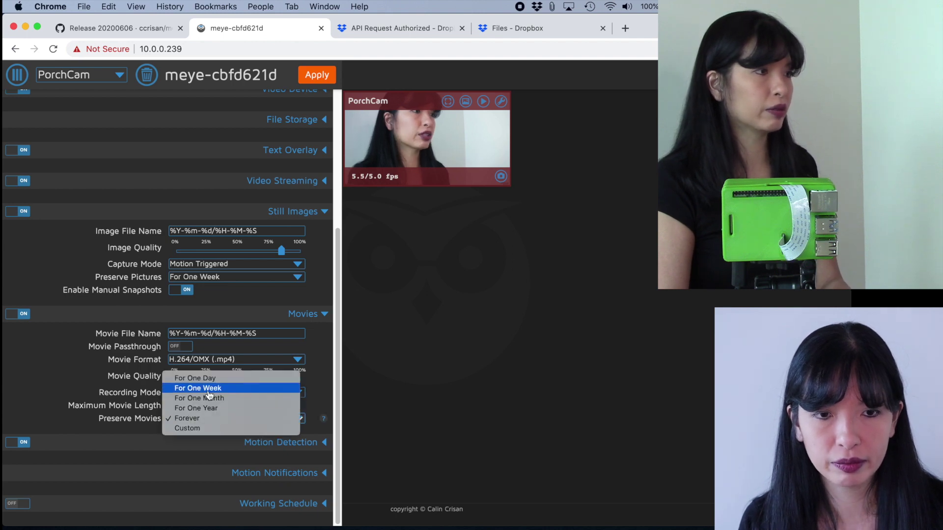
click(209, 389)
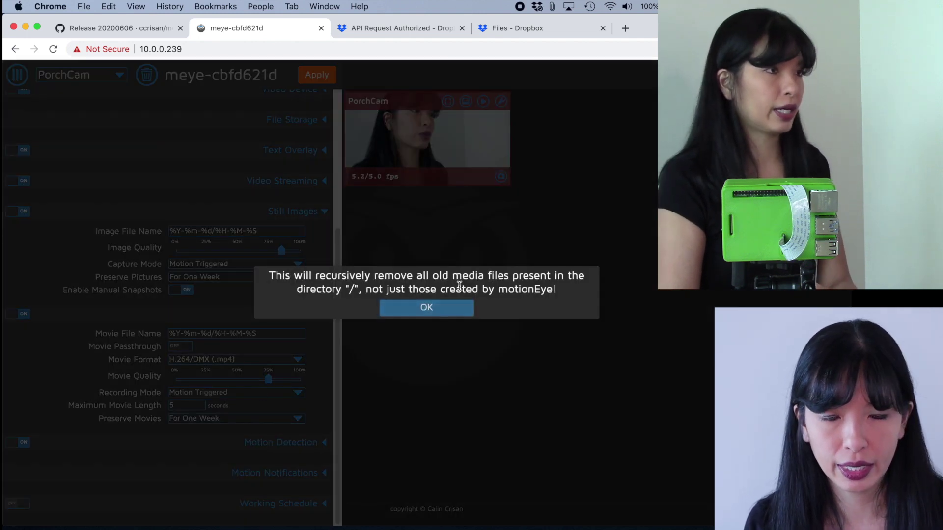
click(429, 310)
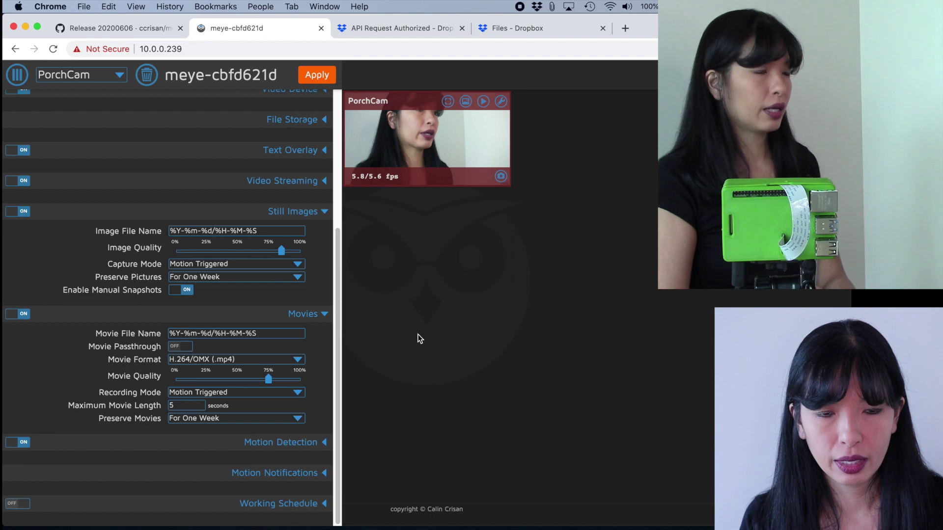
click(323, 76)
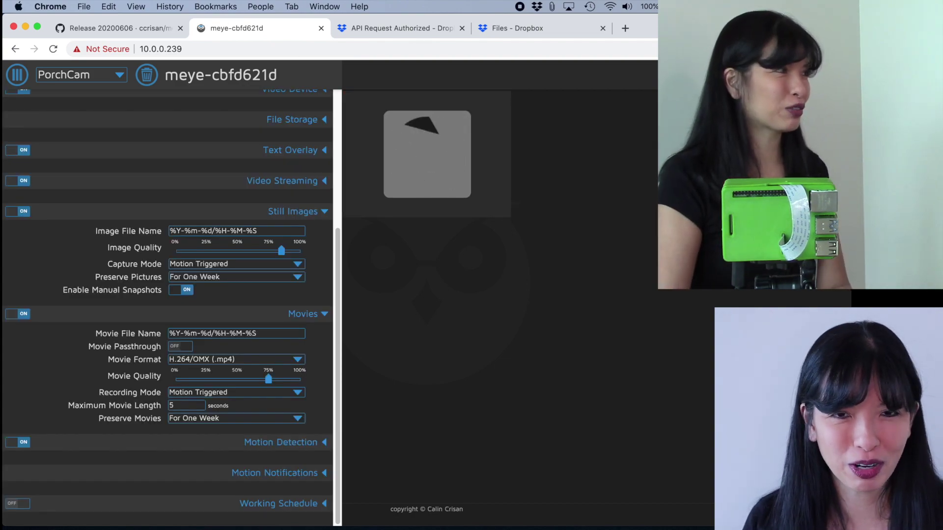
key(super+Tab)
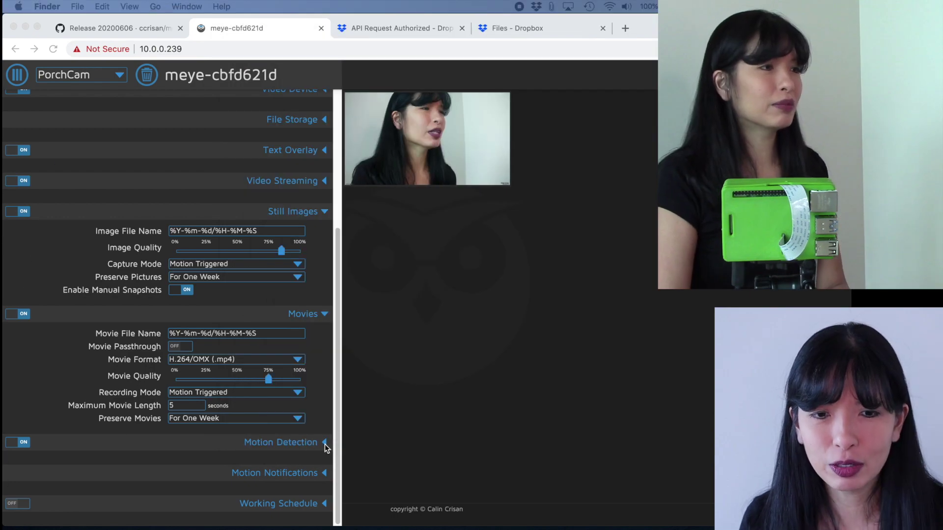
click(326, 444)
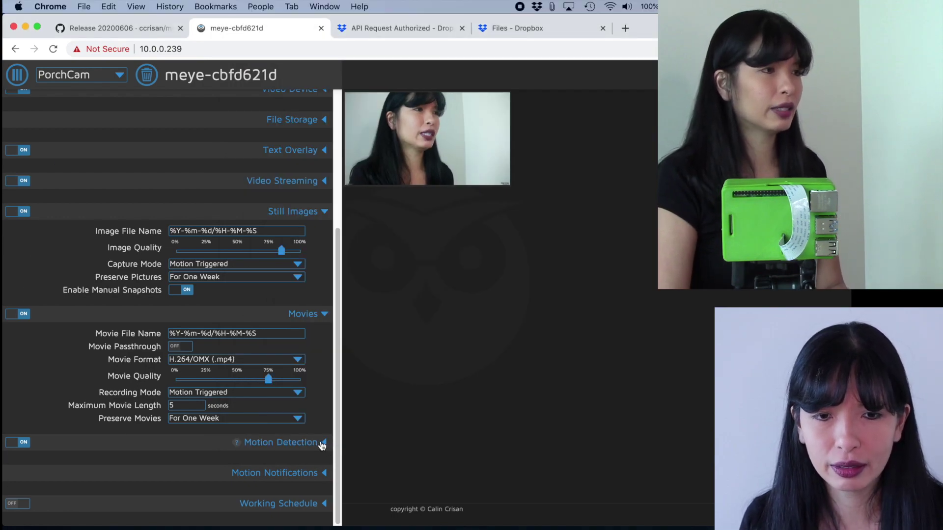
Raise the Motion Detection frame change threshold to about 4.6% and apply.
click(324, 446)
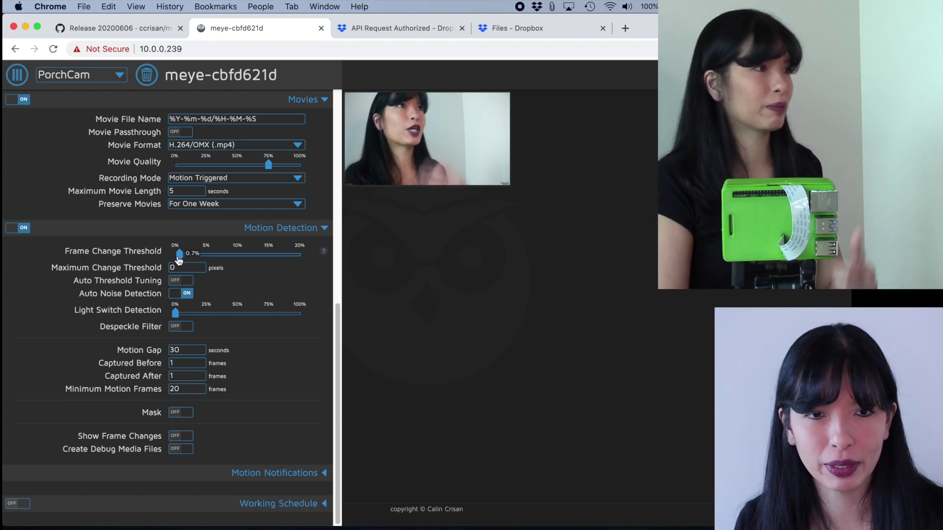
drag(179, 260, 221, 261)
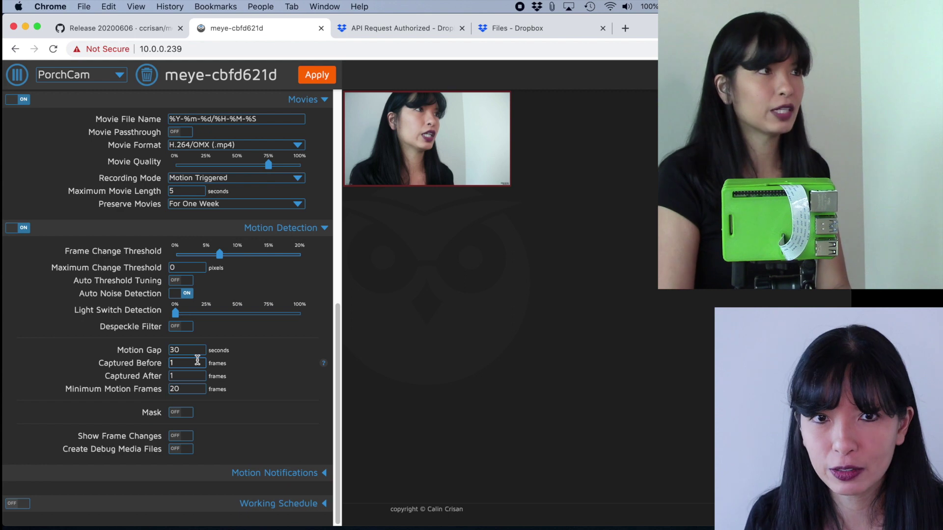
click(315, 81)
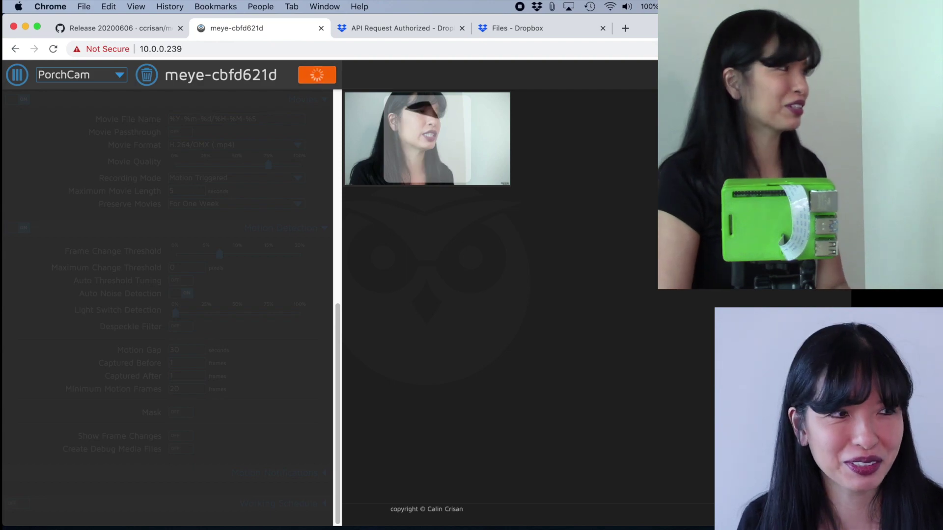
key(super+Tab)
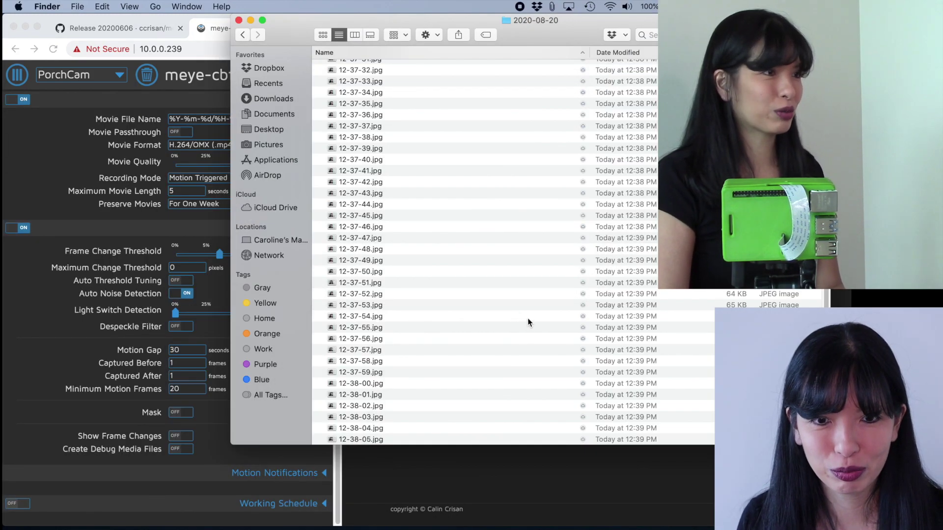
Return to the browser and expand PorchCam's Motion Notifications settings.
scroll(528, 318, up, 10)
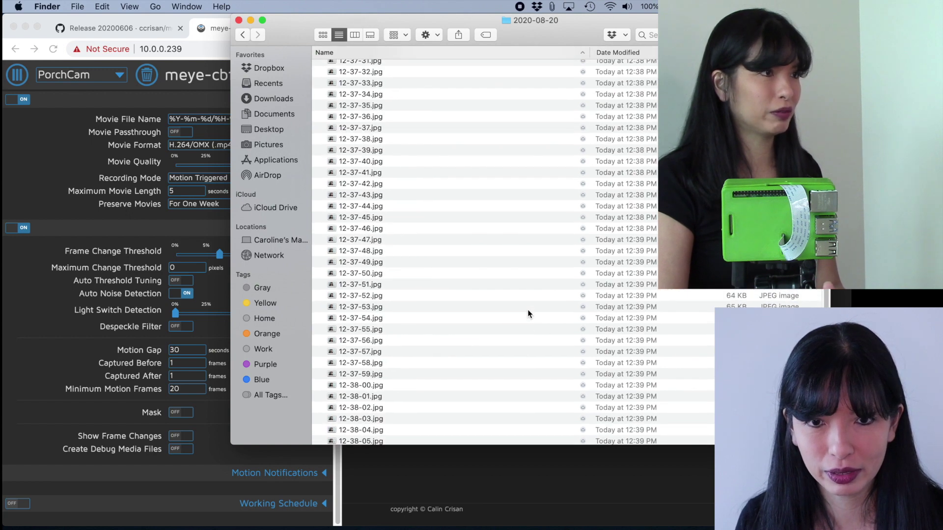
click(302, 476)
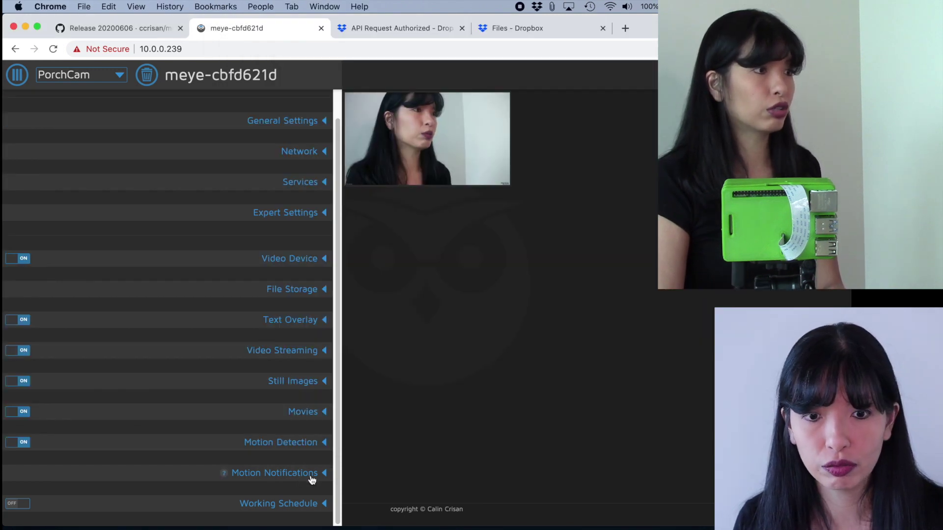
click(312, 480)
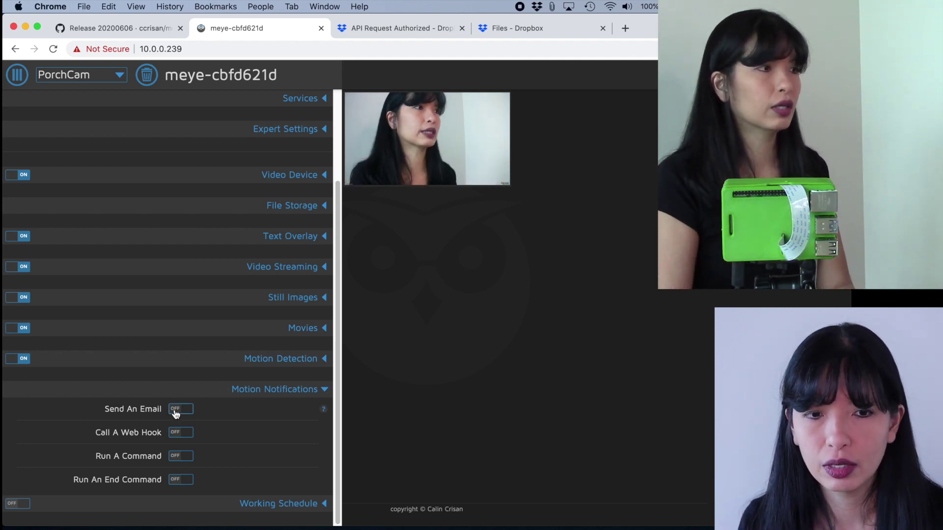
Turn on PorchCam email notifications and fill in the saved recipient e-mail address.
click(176, 411)
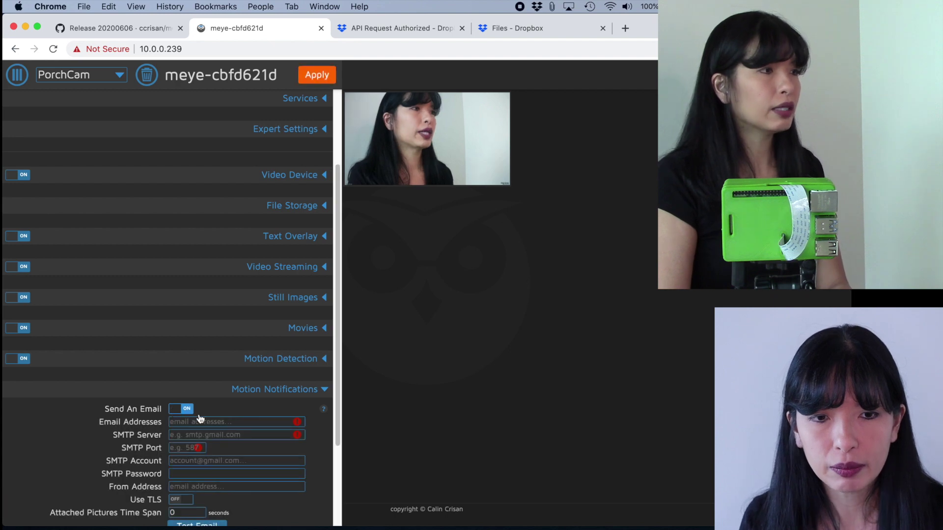
scroll(305, 434, down, 3)
scroll(305, 434, down, 2)
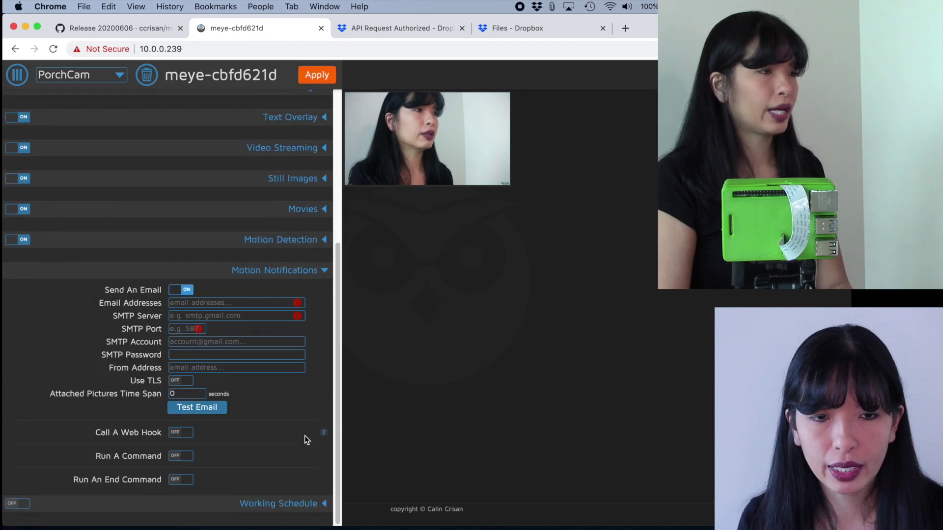
click(218, 303)
click(216, 317)
Set the SMTP server to smtp.gmail.com on port 587 with TLS.
click(216, 316)
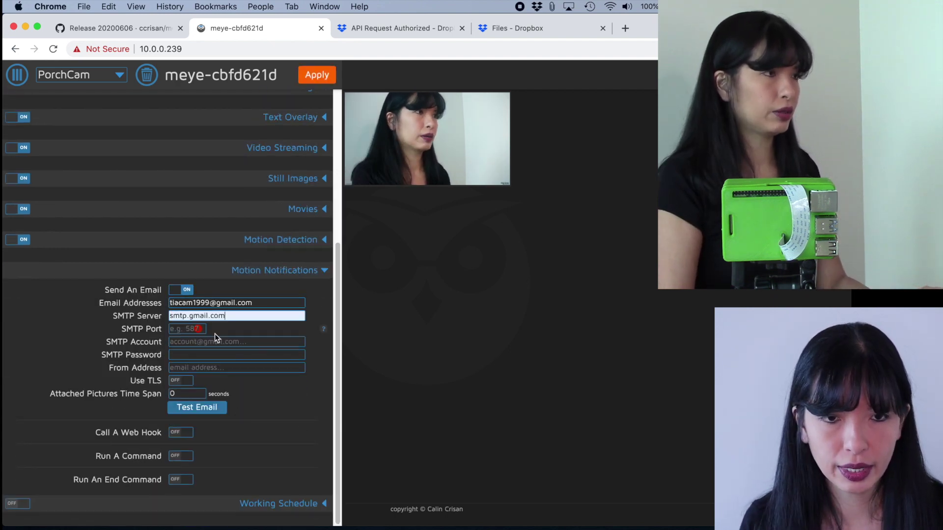
click(215, 333)
key(super+equal)
key(super+equal)
key(super+equal)
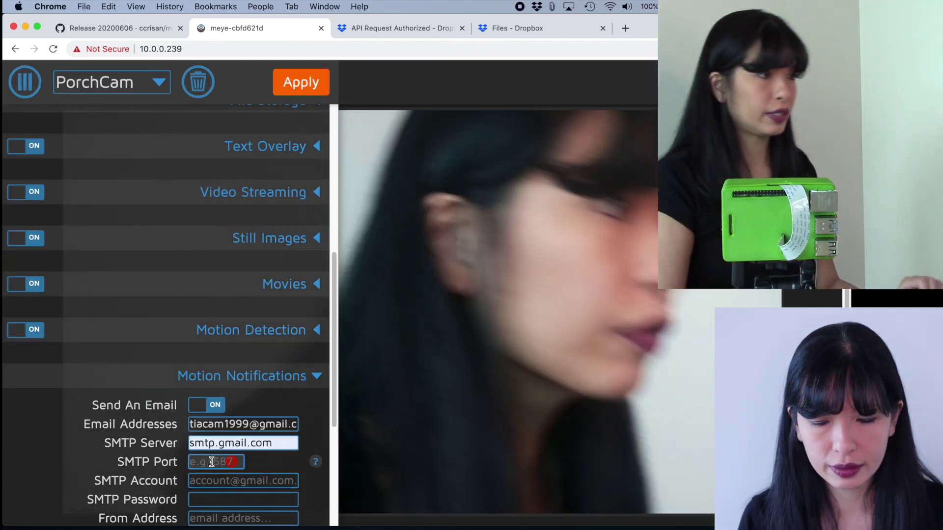
click(211, 462)
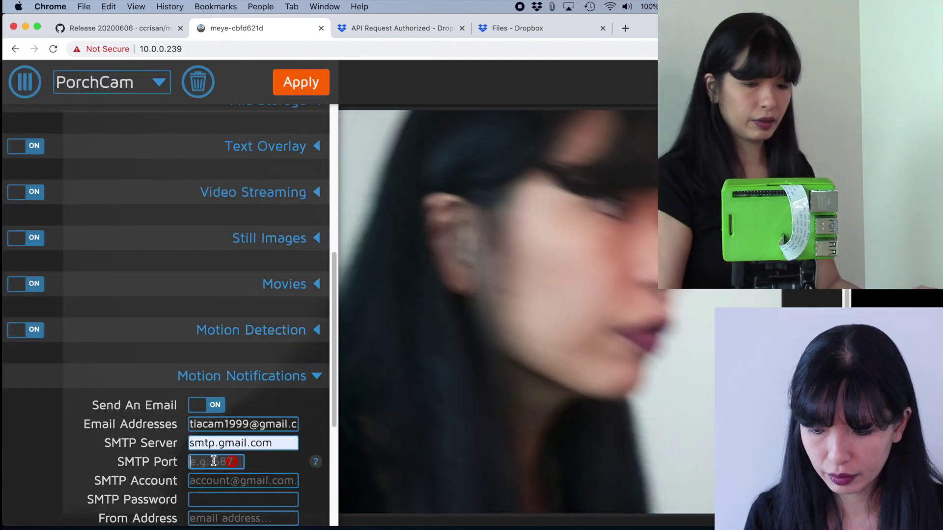
text(587)
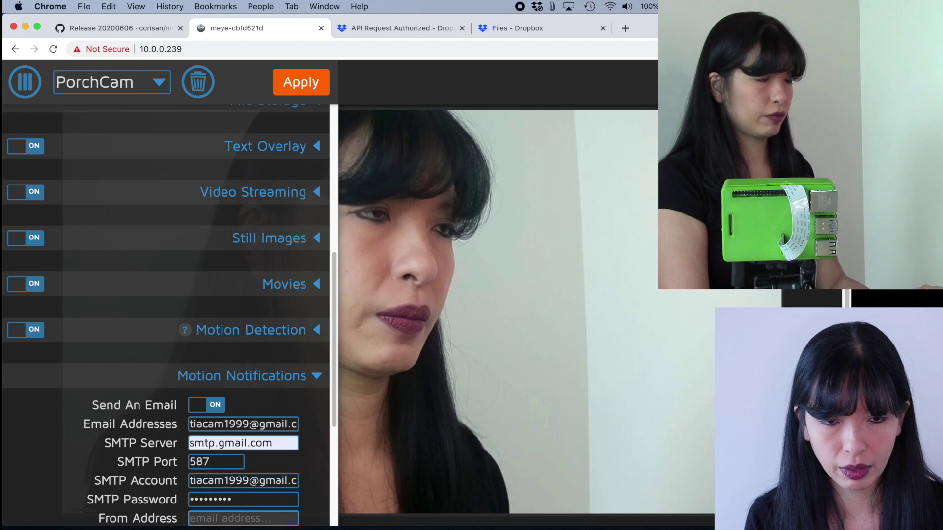
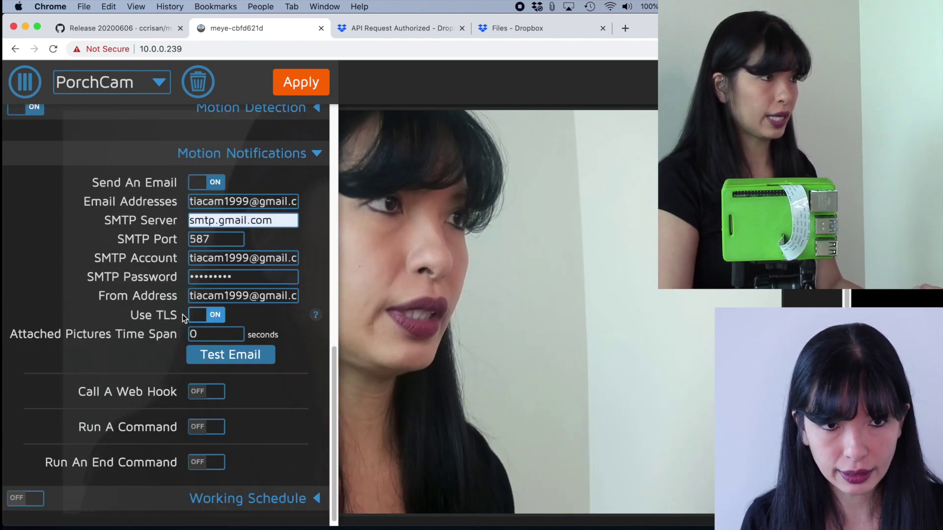
Set the attached pictures time span to 5 seconds, send a test email, and apply.
click(183, 334)
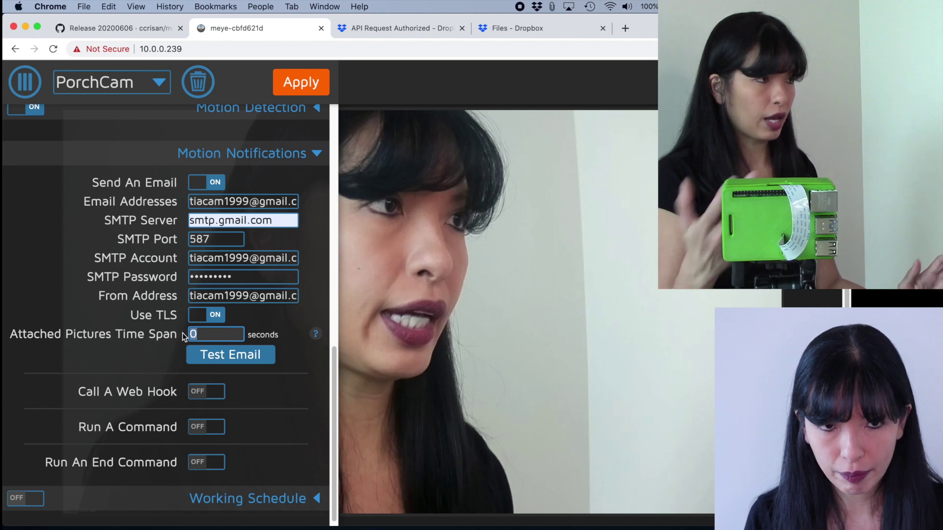
text(5)
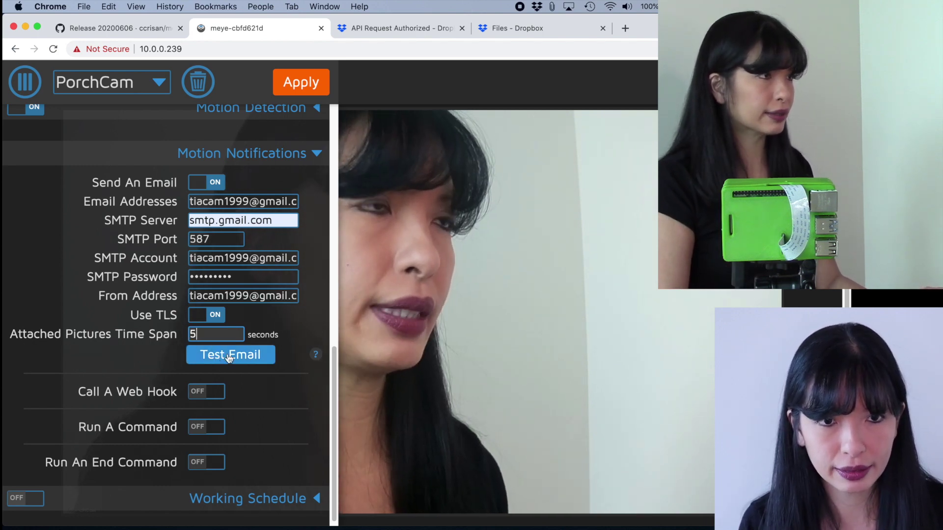
click(229, 356)
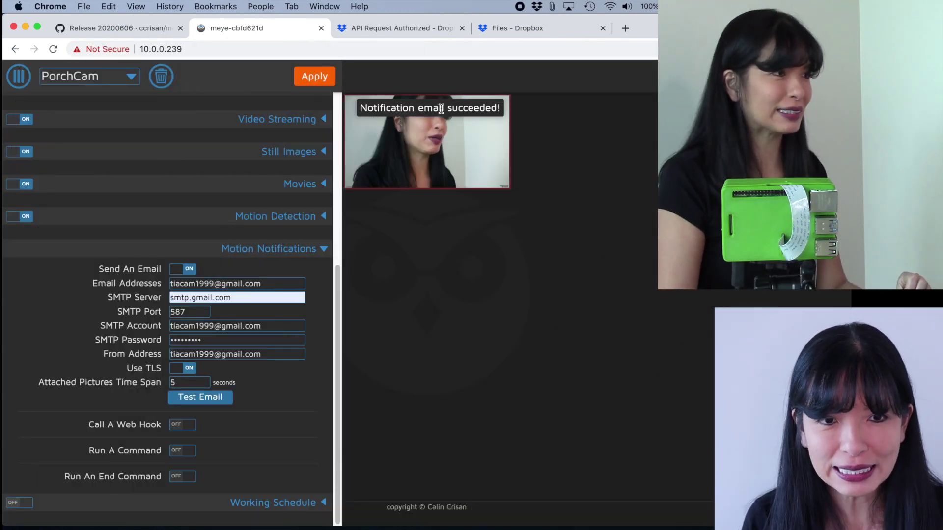
click(315, 77)
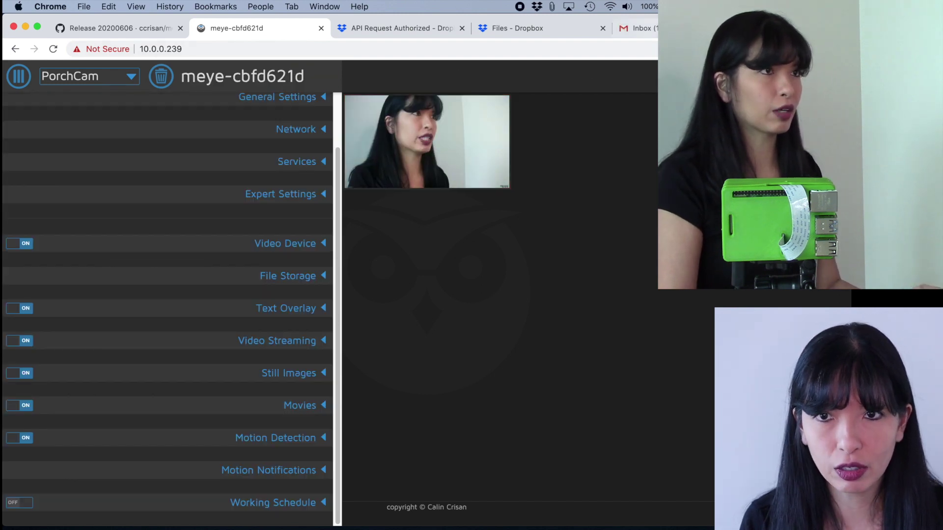
Open the motion alert emails in Gmail and page through the older Camera1 alert's attached pictures.
key(super+5)
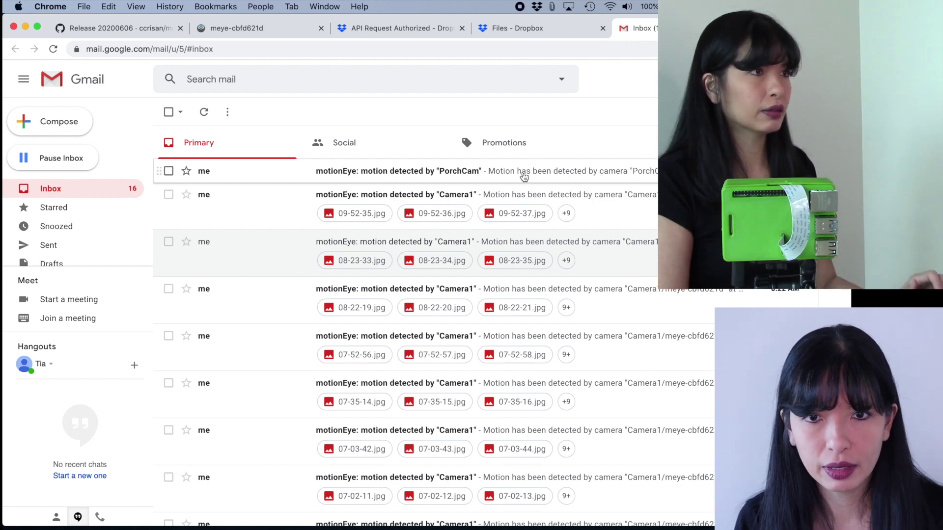
click(528, 170)
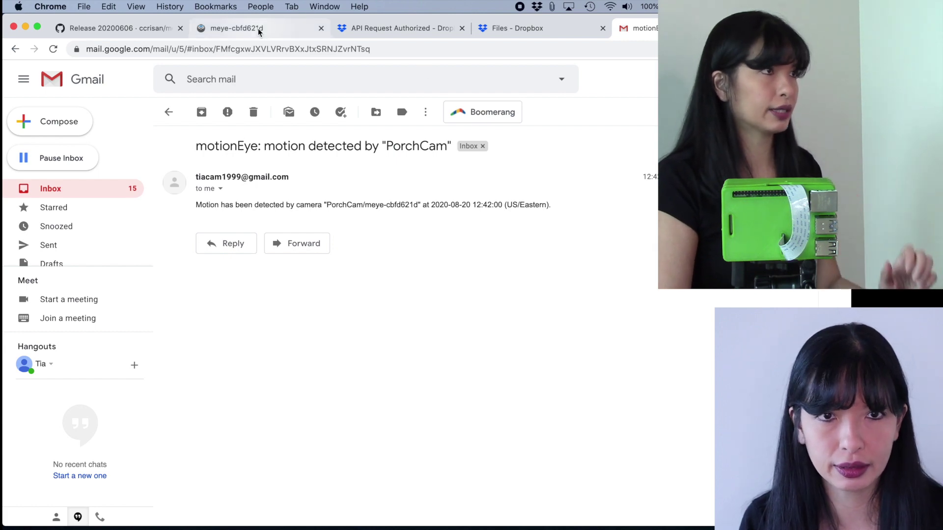
key(j)
click(209, 286)
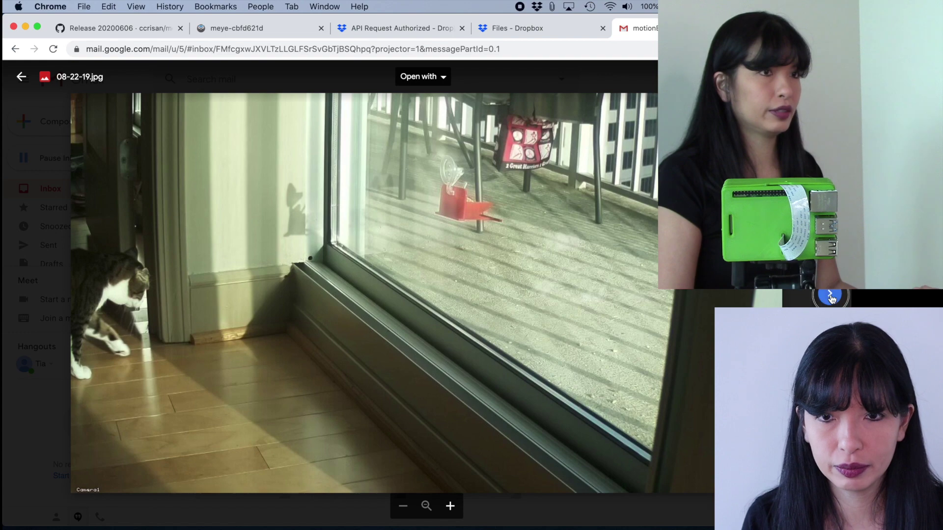
click(830, 296)
click(830, 297)
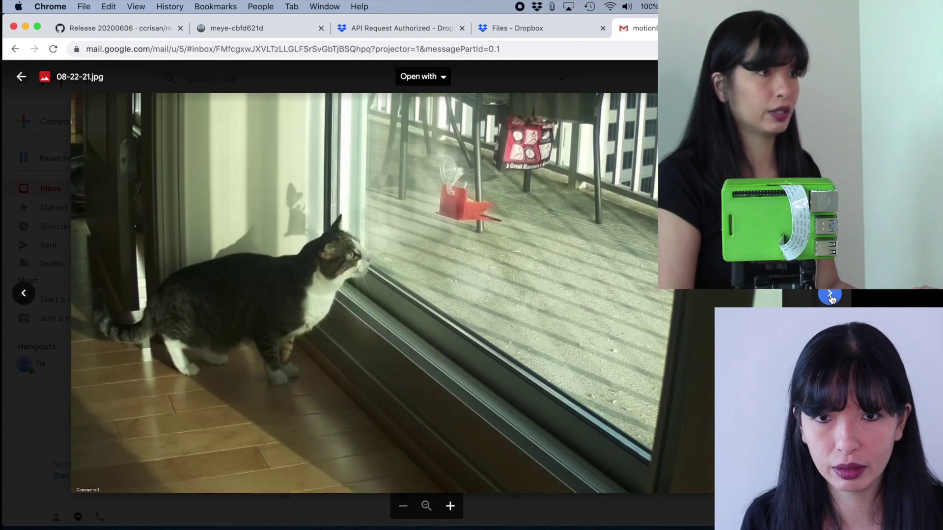
click(831, 298)
click(835, 297)
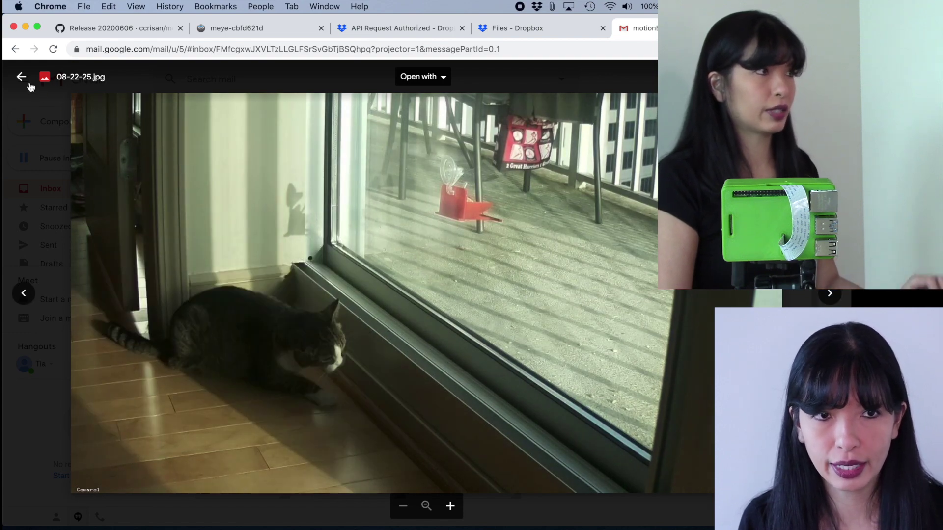
click(830, 295)
key(Escape)
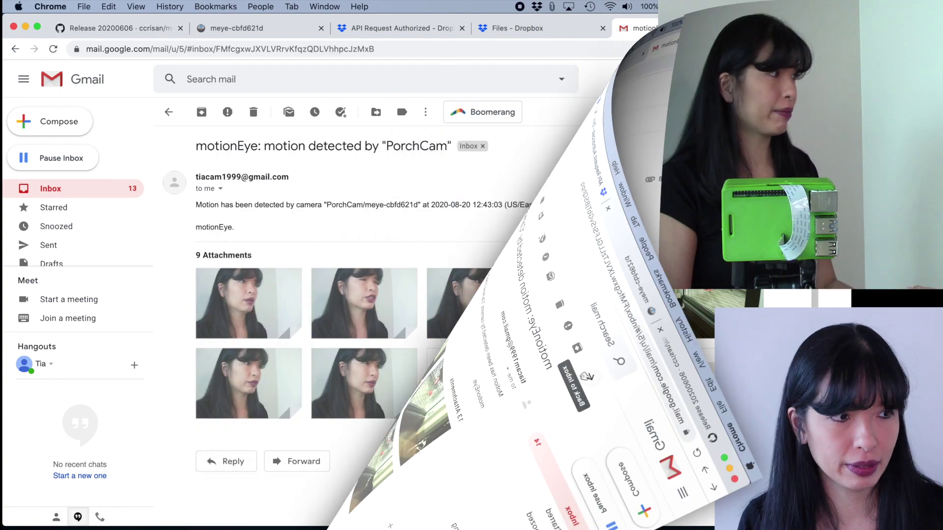
Step through the PorchCam alert's attached snapshots full-size, then return to the 2020-08-20 folder.
click(262, 294)
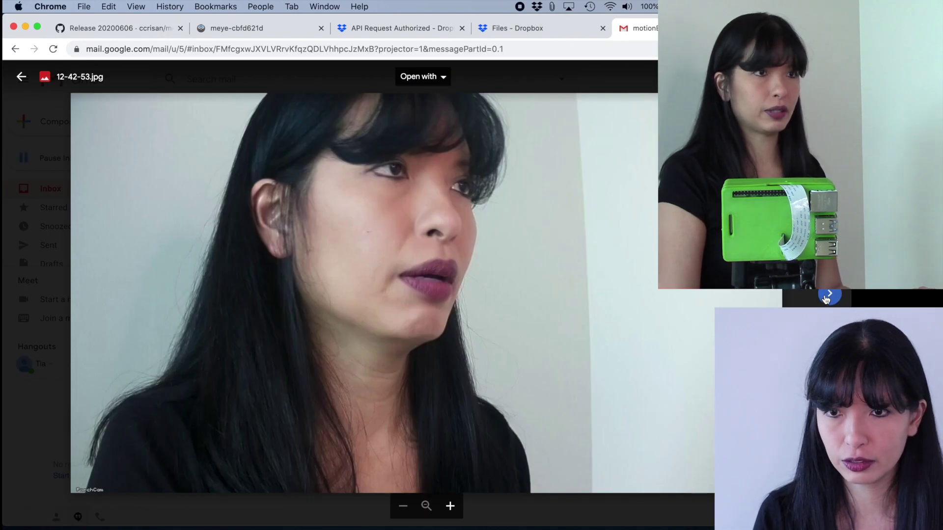
click(826, 297)
click(825, 296)
click(826, 296)
click(825, 296)
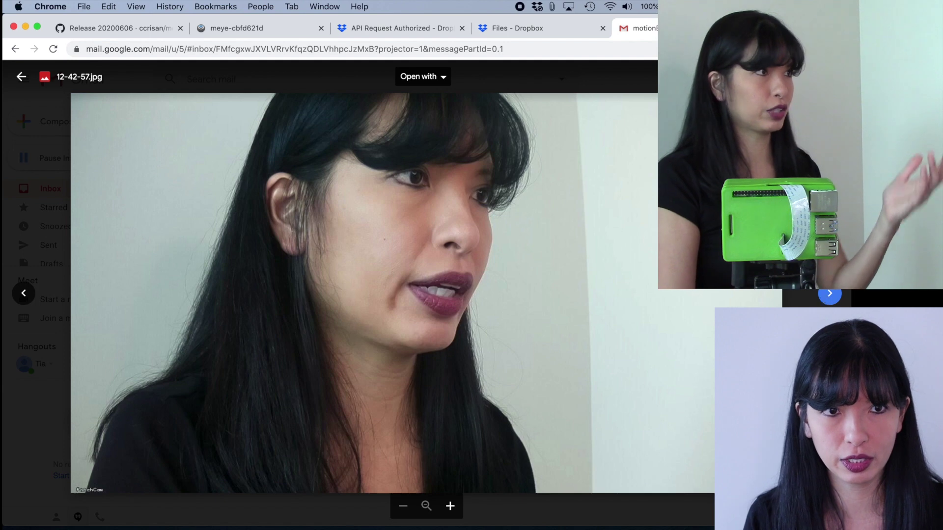
click(22, 78)
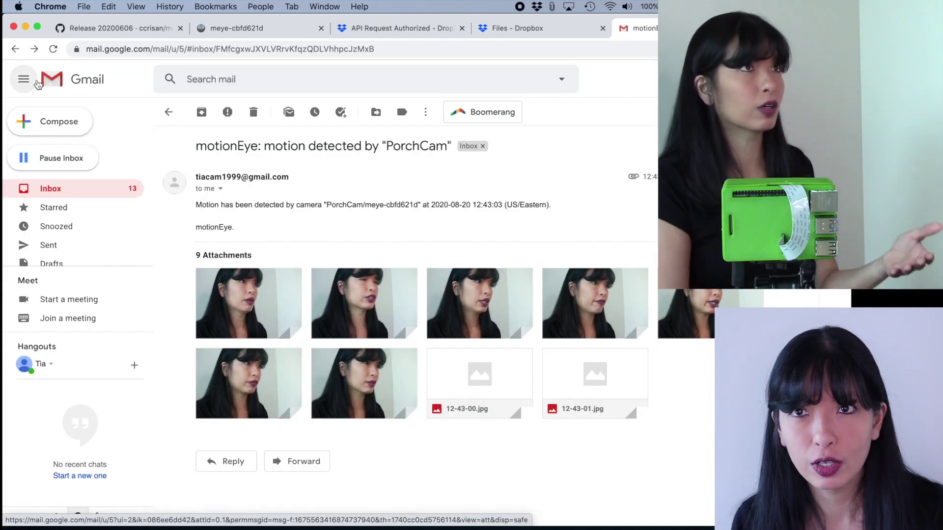
key(super+Tab)
Play the 12-38-45.mp4 motion movie from the 2020-08-20 recordings folder in QuickTime.
mouse_move(518, 39)
mouse_down()
mouse_move(568, 42)
mouse_move(533, 41)
mouse_up()
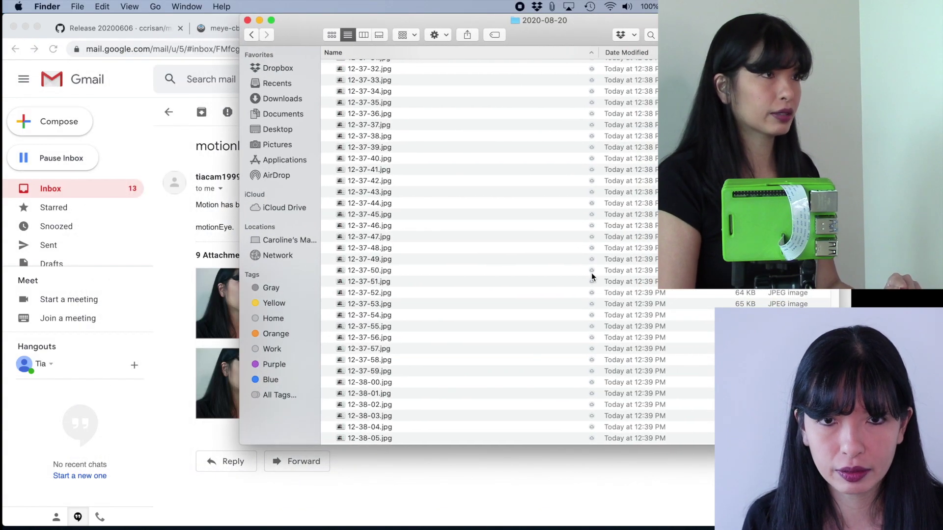
scroll(372, 370, down, 10)
double_click(359, 375)
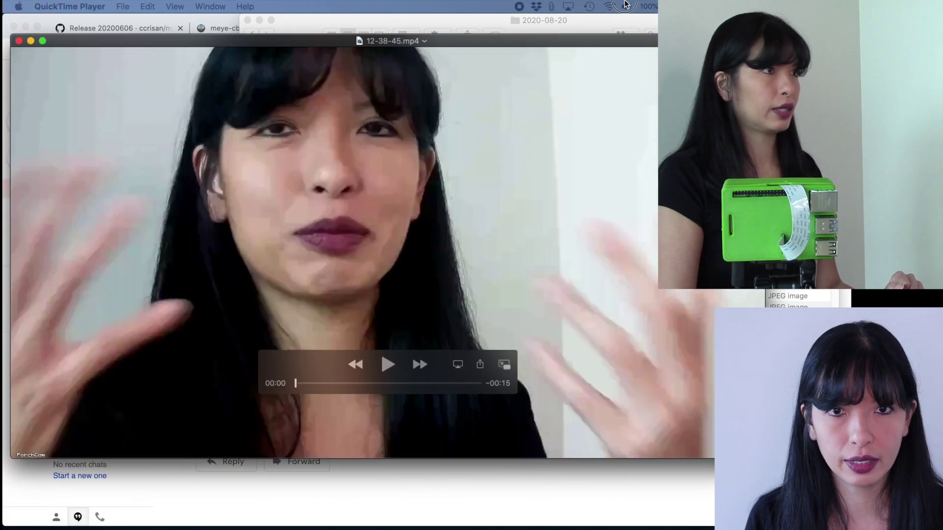
click(393, 344)
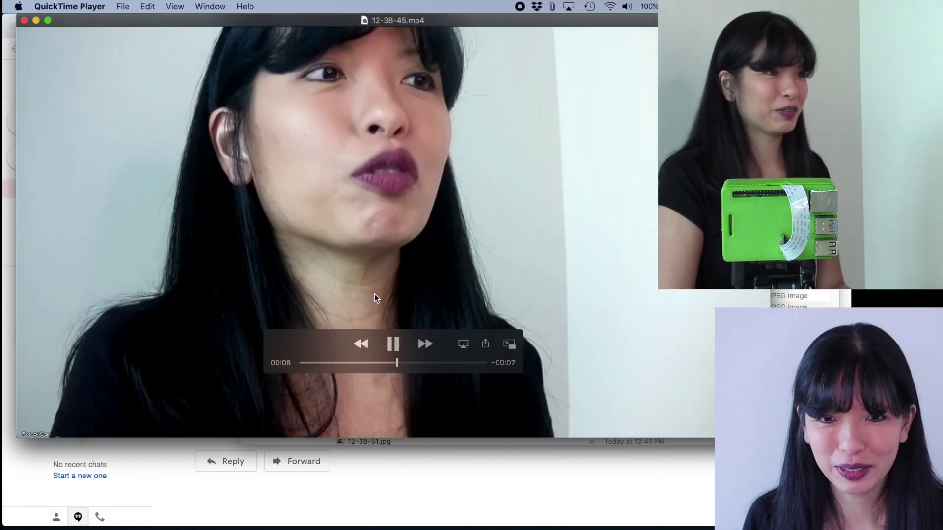
Close the 12-38-45.mp4 player and collapse motionEye's camera settings panel.
click(25, 21)
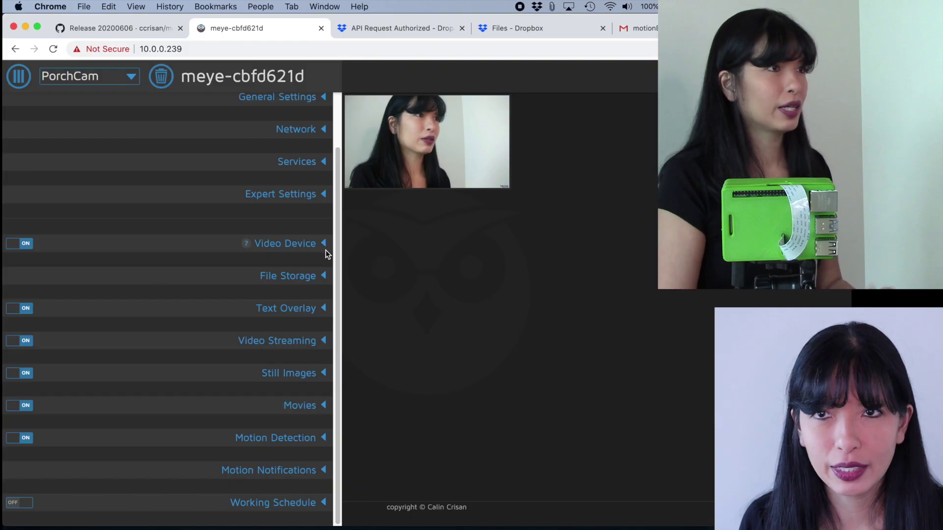
click(19, 76)
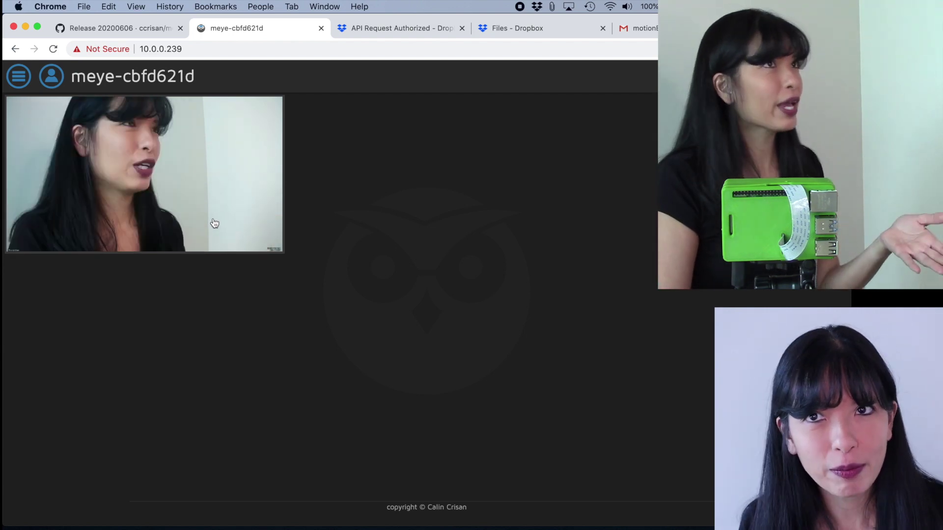
click(206, 49)
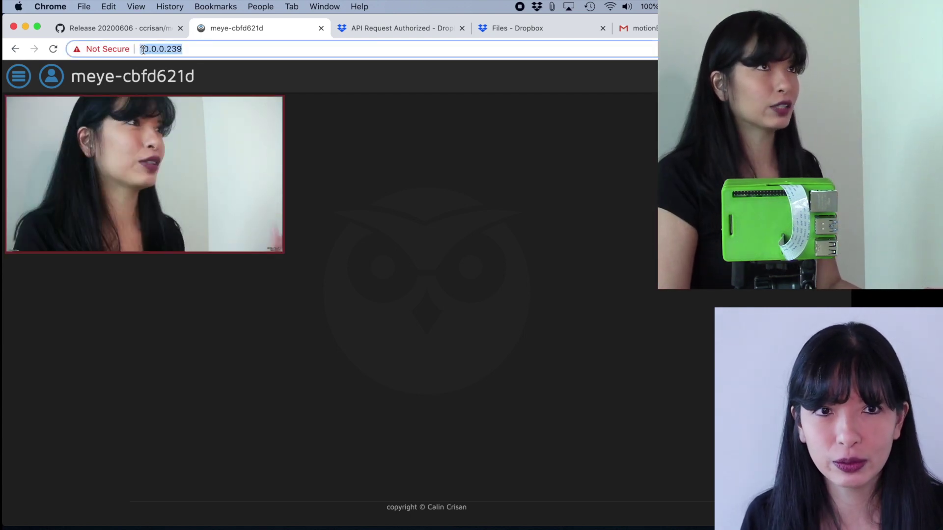
click(231, 49)
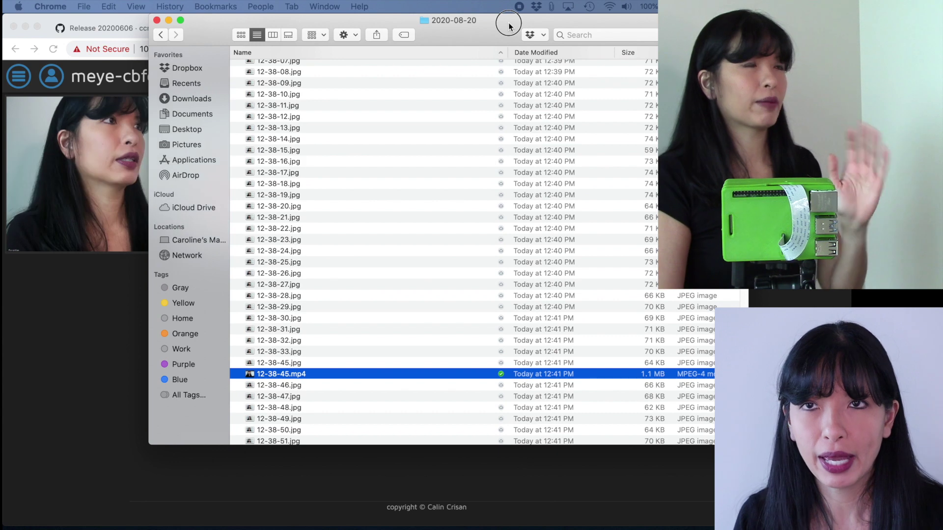
Put away the Finder 2020-08-20 recordings window and return to Chrome.
click(509, 22)
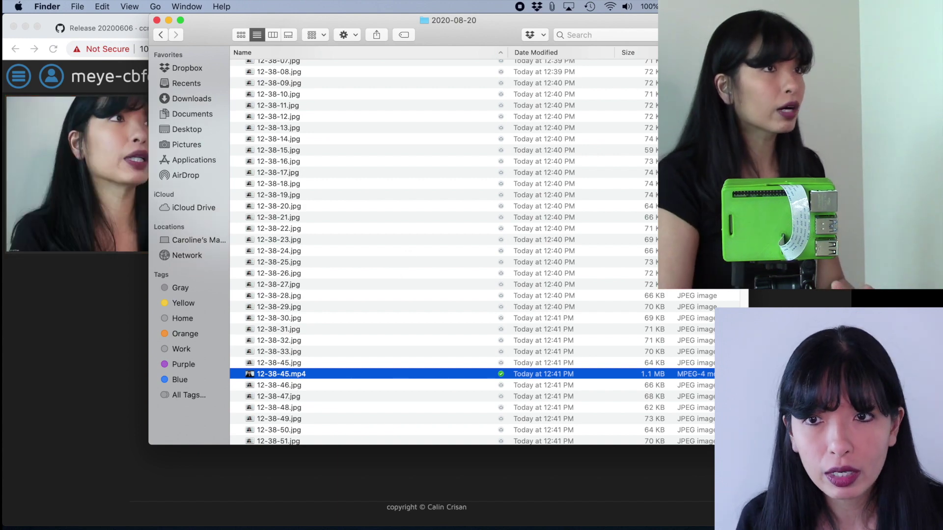
key(super+Tab)
Go back to the Gmail inbox list showing the newer PorchCam motion alerts.
click(643, 28)
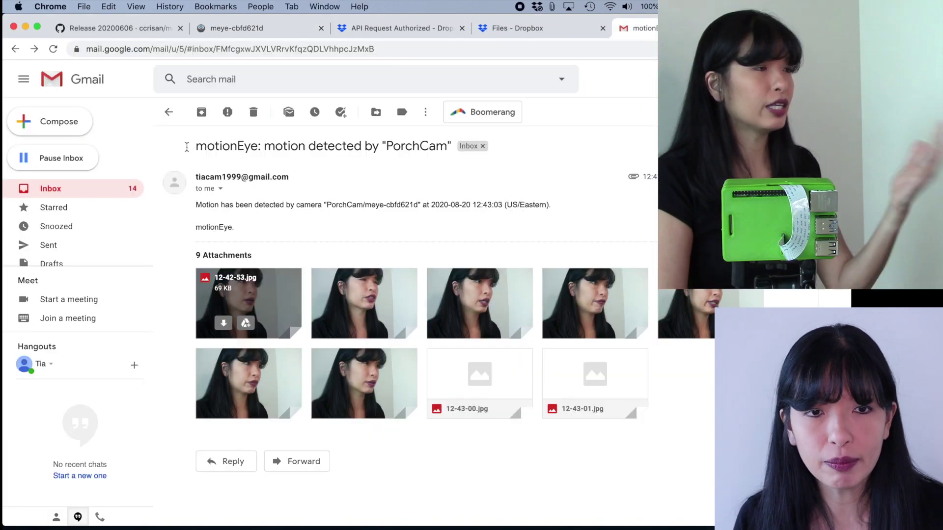
click(169, 112)
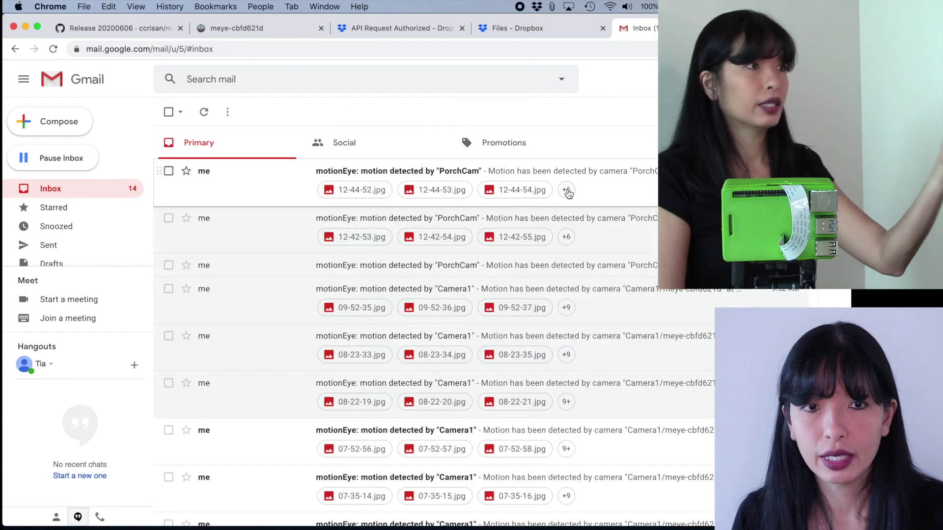